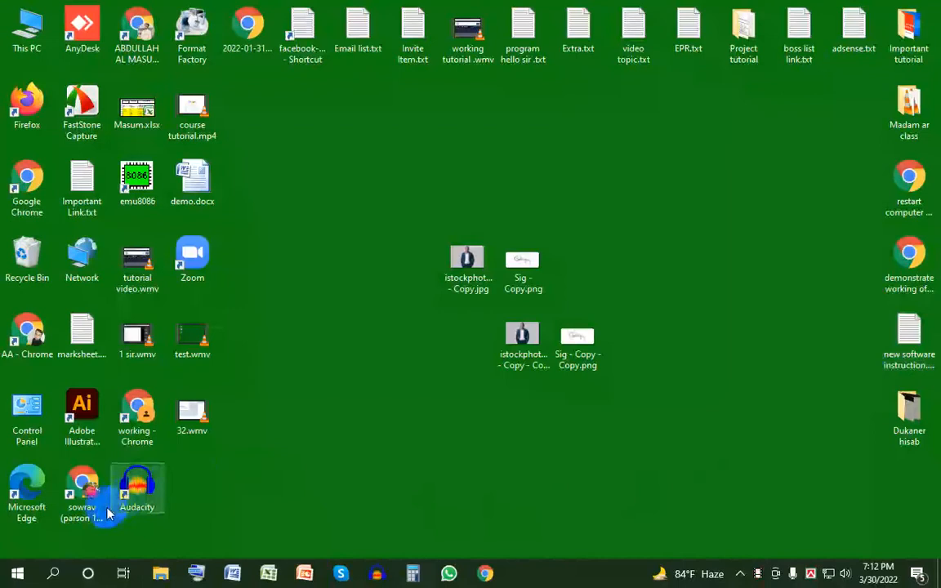
# - Find Paint on the computer and launch it
pyautogui.click(51, 572)
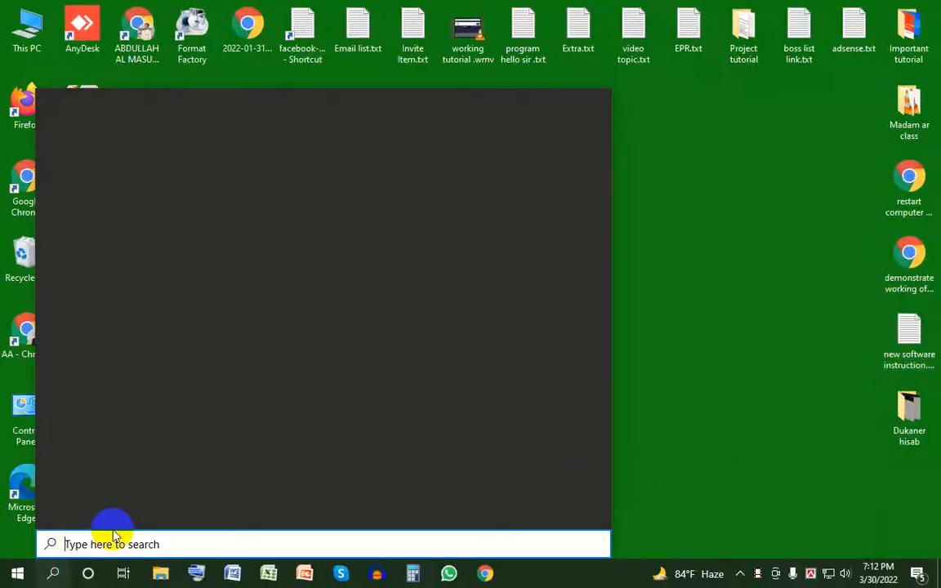
pyautogui.write('p')
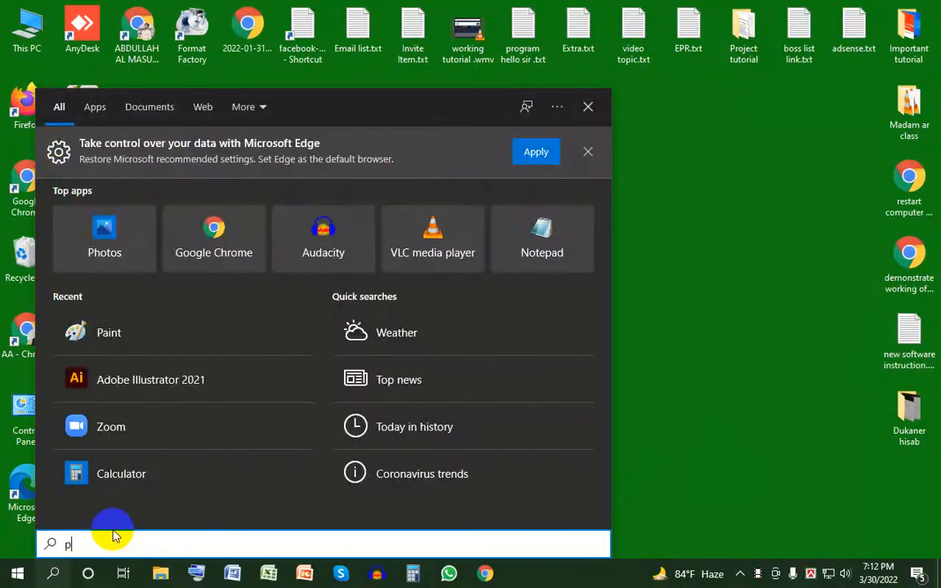
pyautogui.write('aint')
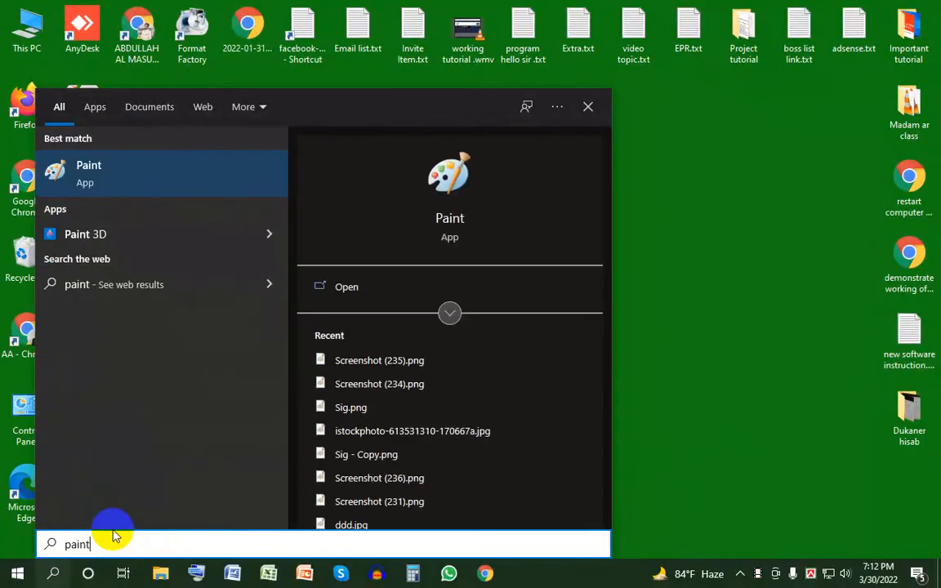
pyautogui.click(127, 177)
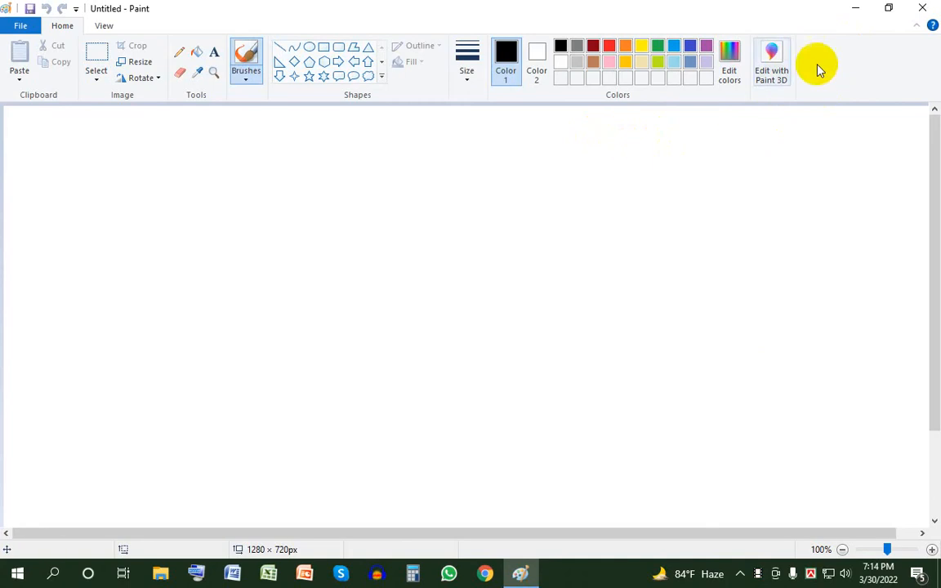
pyautogui.click(855, 10)
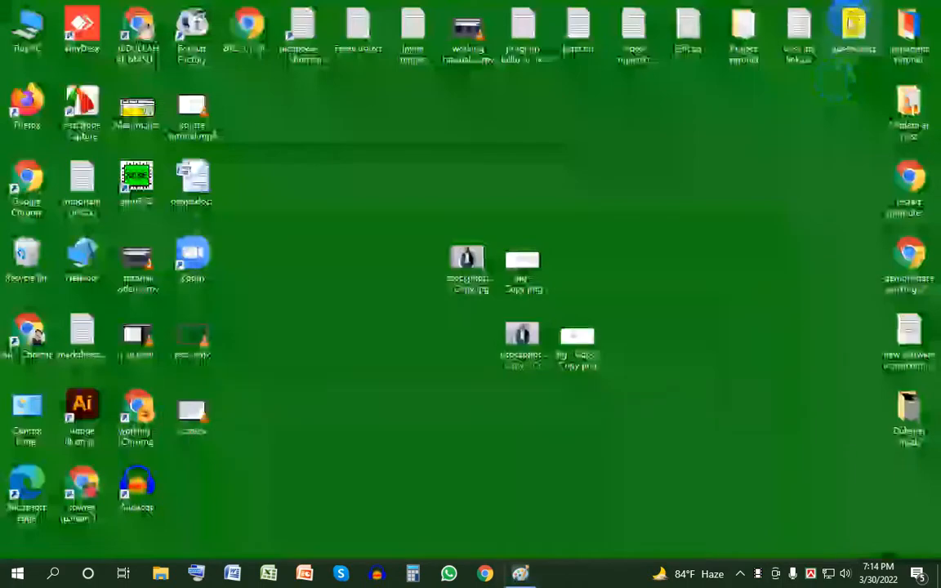
pyautogui.moveTo(466, 260); pyautogui.dragTo(464, 186)
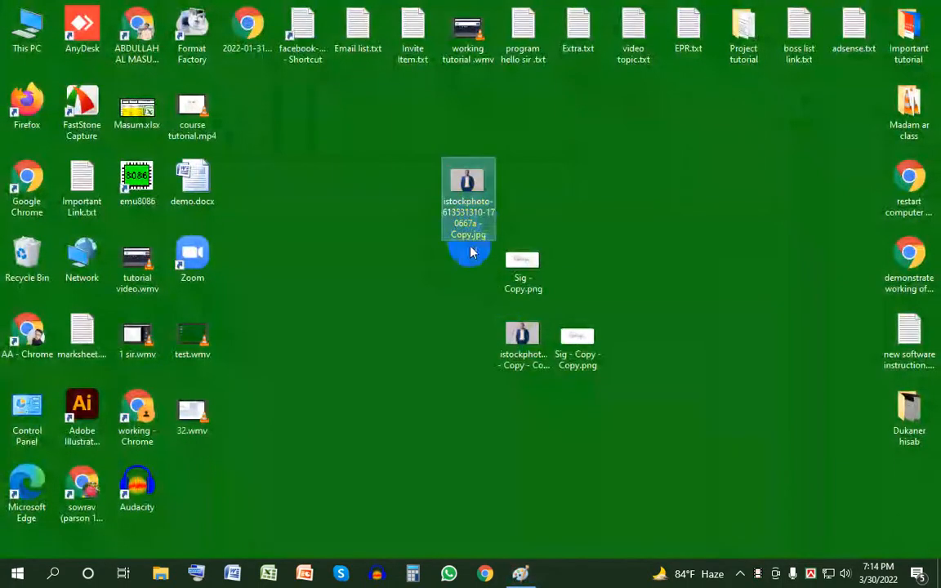
pyautogui.rightClick(462, 177)
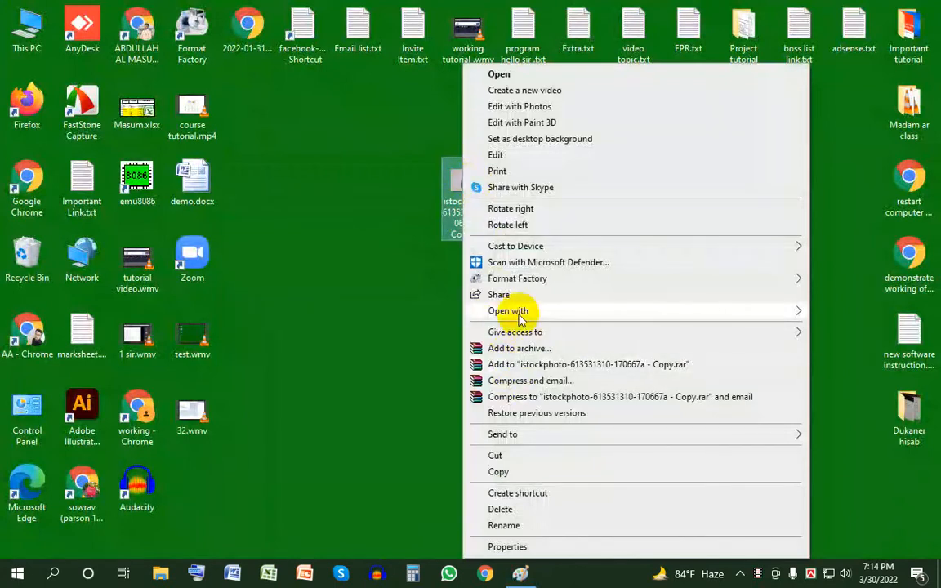
pyautogui.moveTo(514, 312)
pyautogui.click(331, 376)
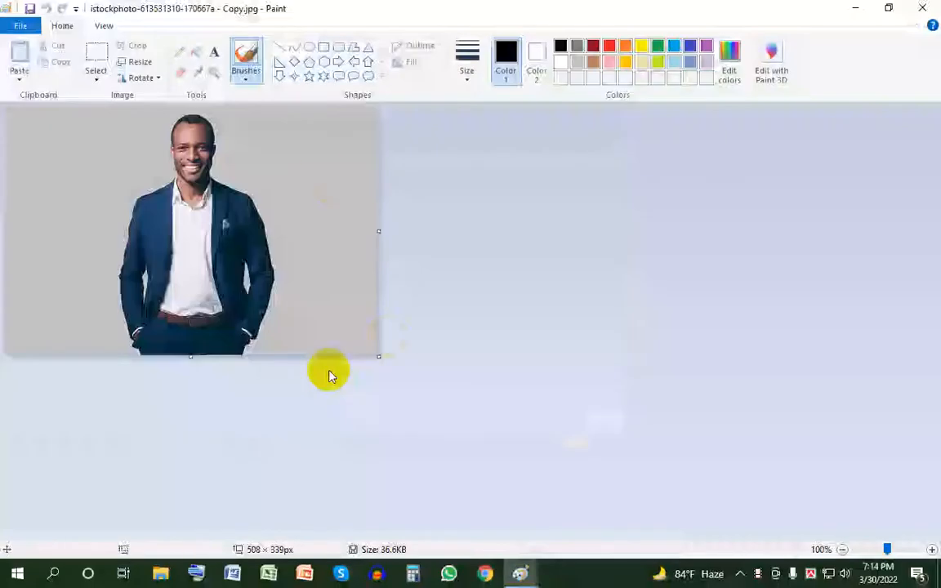
# - Crop the photo to the man's head and shoulders, an area of about 172 × 186 px
pyautogui.click(932, 549)
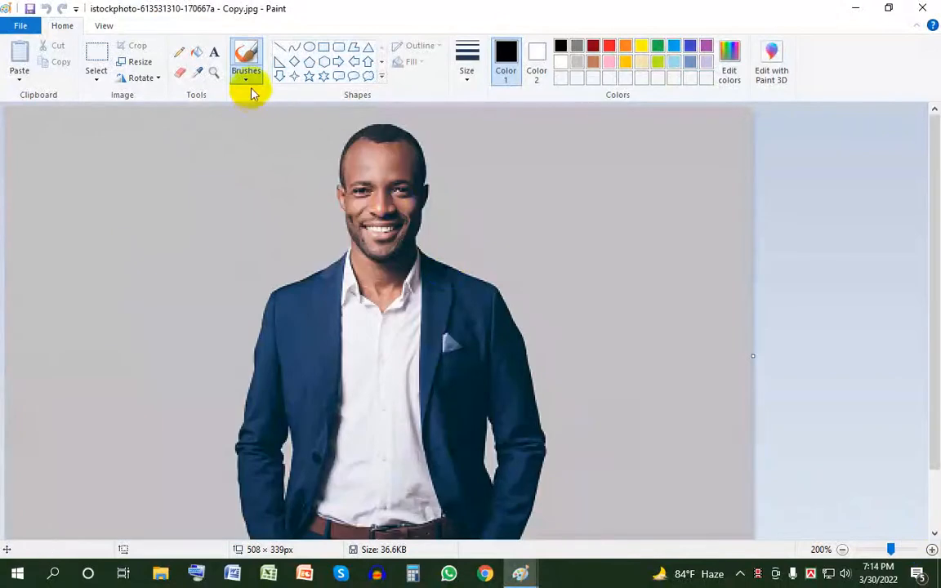
pyautogui.click(103, 60)
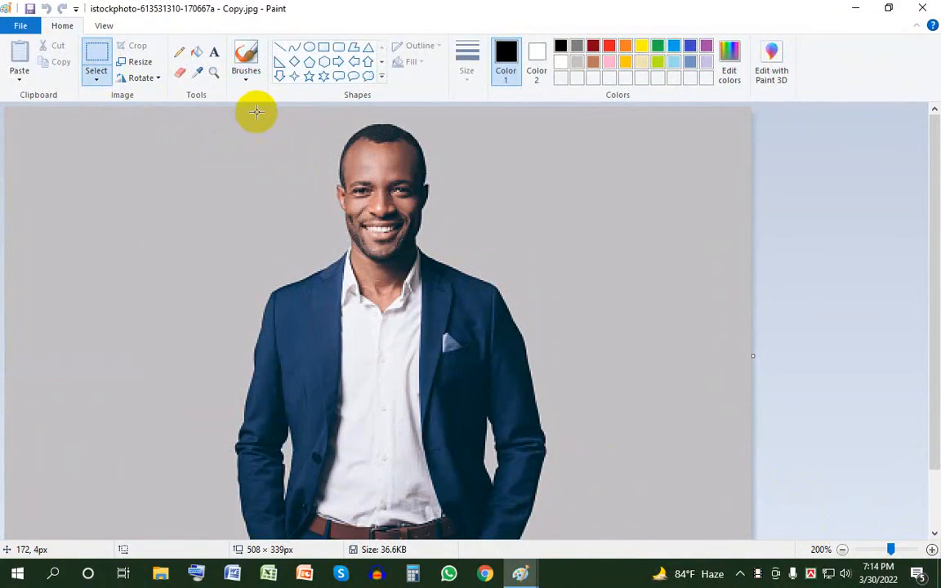
pyautogui.moveTo(254, 111); pyautogui.dragTo(508, 385)
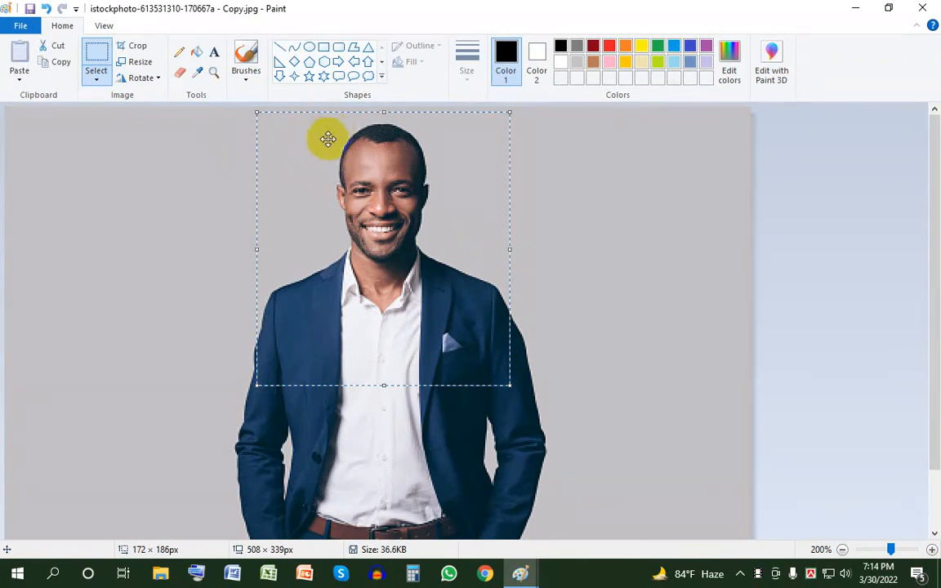
pyautogui.click(136, 47)
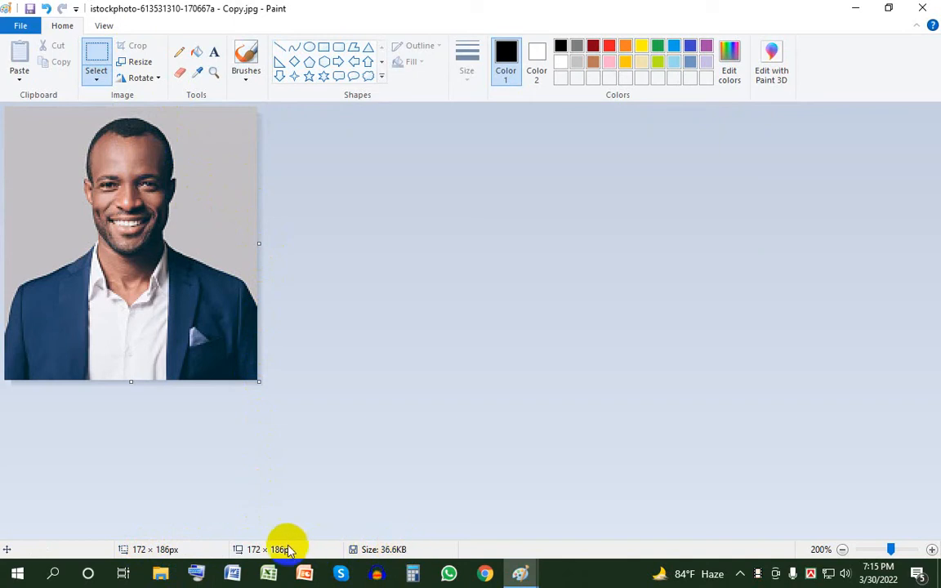
# - Resize the cropped photo to 300 × 300 pixels without maintaining the aspect ratio
pyautogui.click(139, 61)
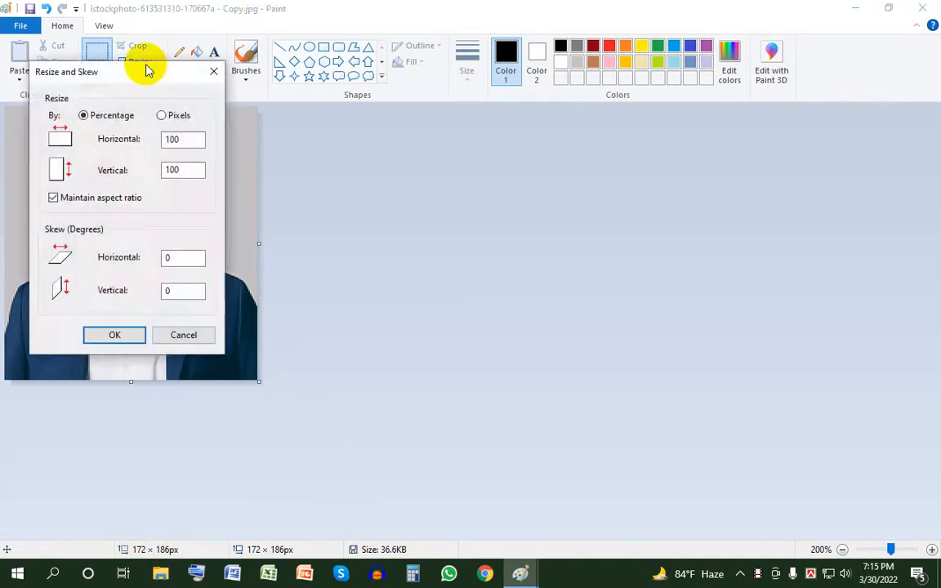
pyautogui.click(163, 116)
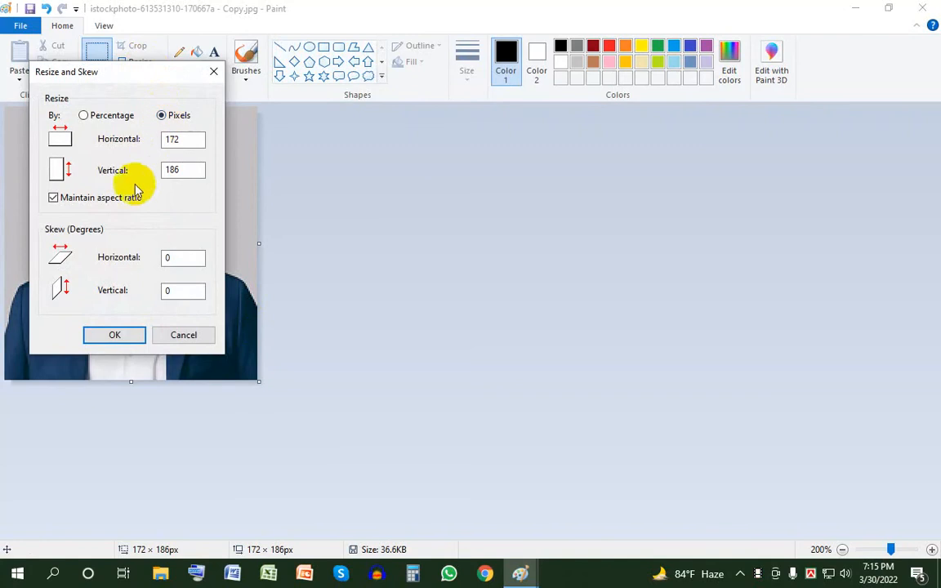
pyautogui.click(53, 198)
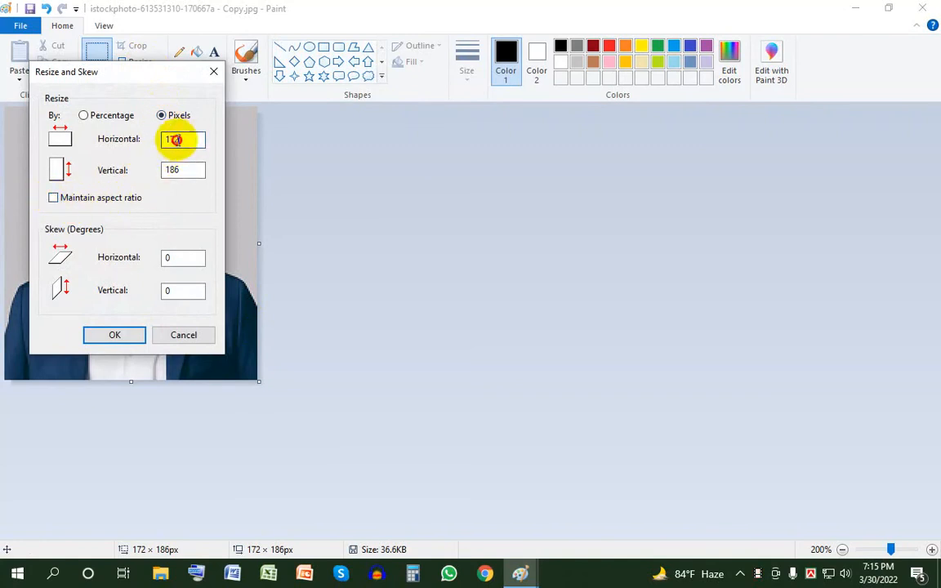
pyautogui.moveTo(179, 140); pyautogui.dragTo(163, 140)
pyautogui.write('300')
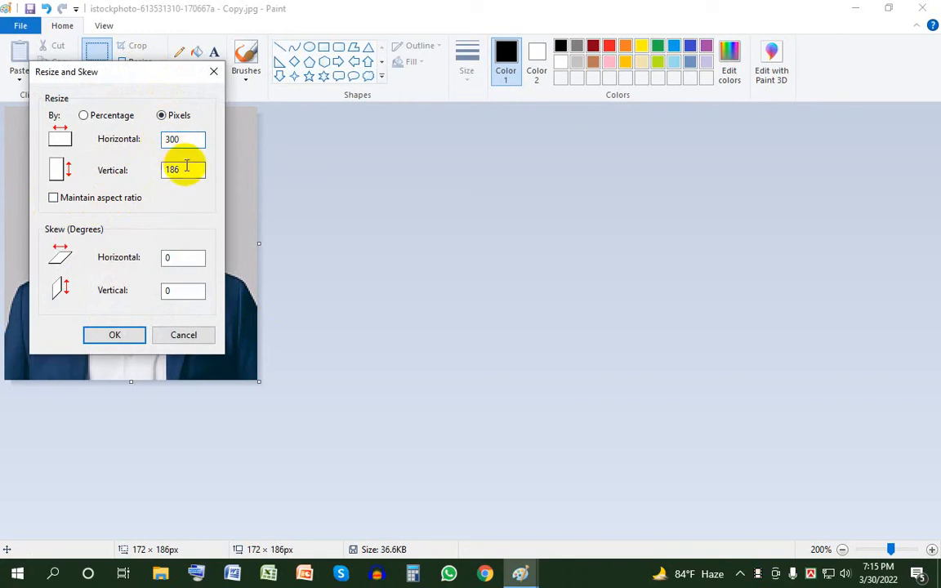
pyautogui.moveTo(186, 166); pyautogui.dragTo(168, 168)
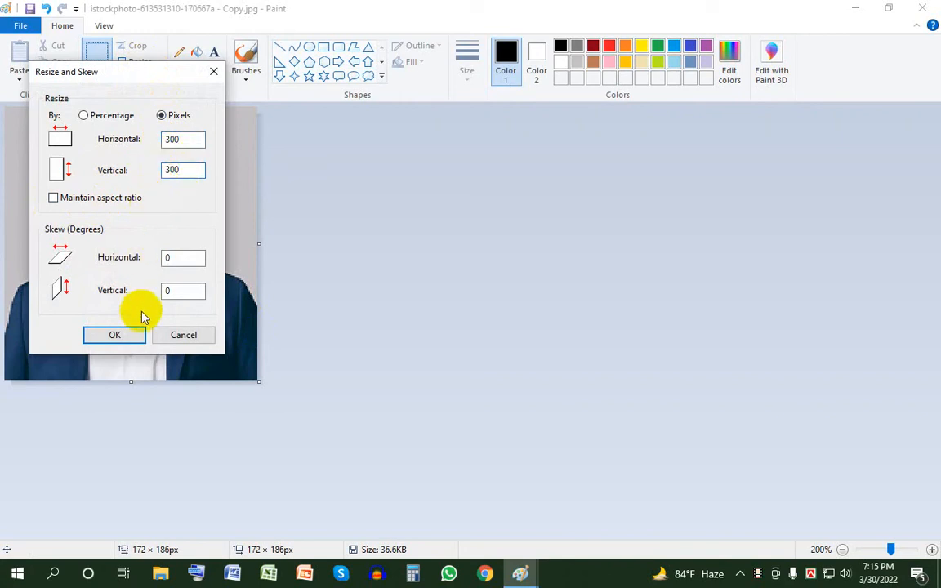
pyautogui.click(115, 335)
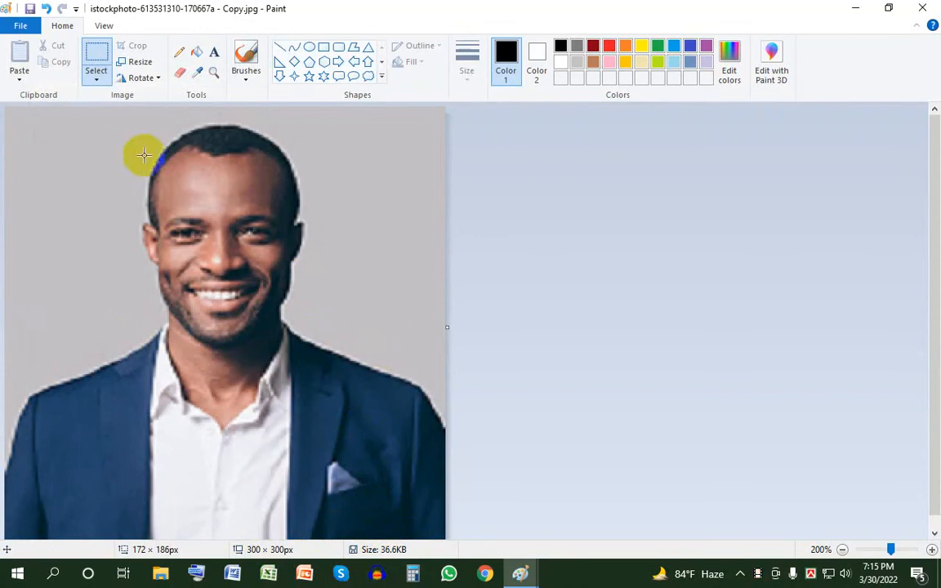
pyautogui.click(329, 457)
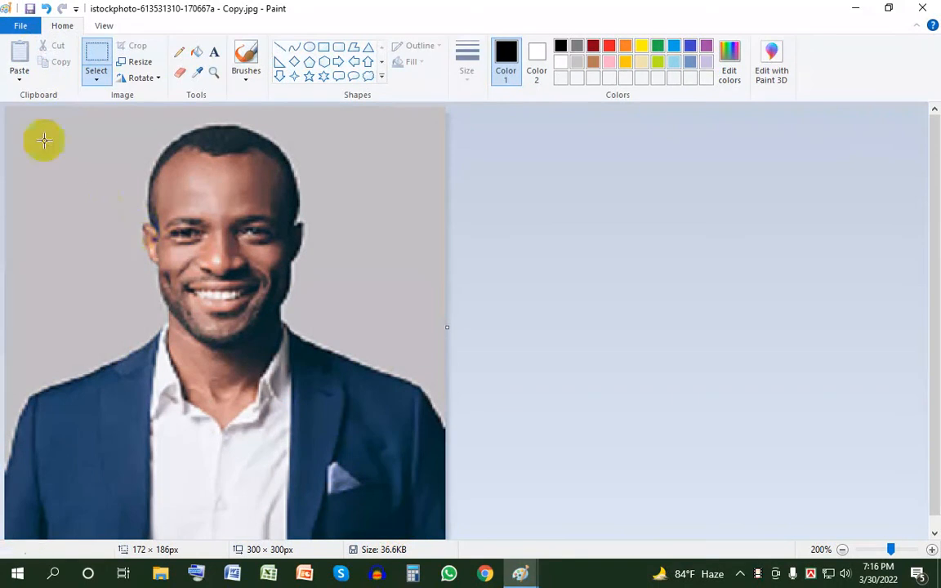
# - Save the resized photo over its existing file and close it
pyautogui.click(18, 26)
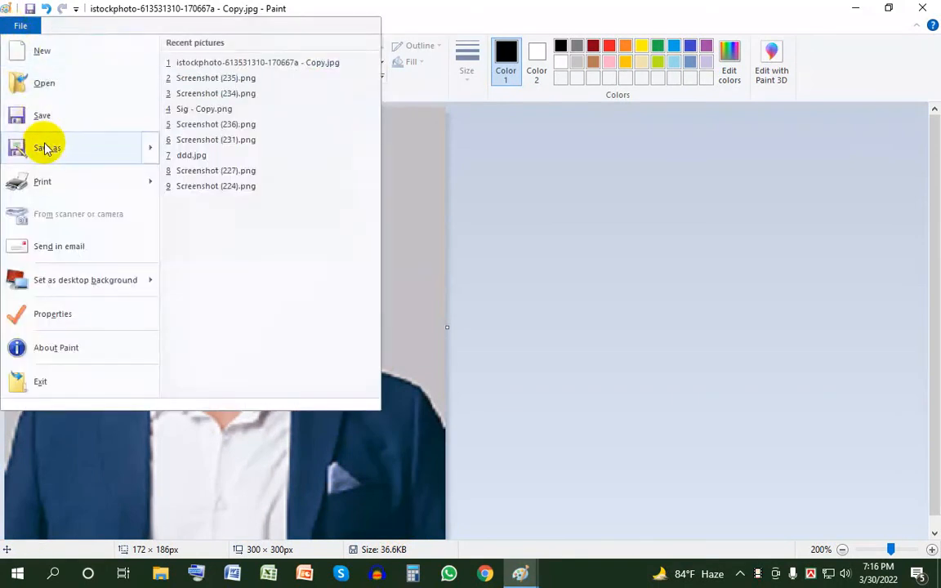
pyautogui.moveTo(46, 148)
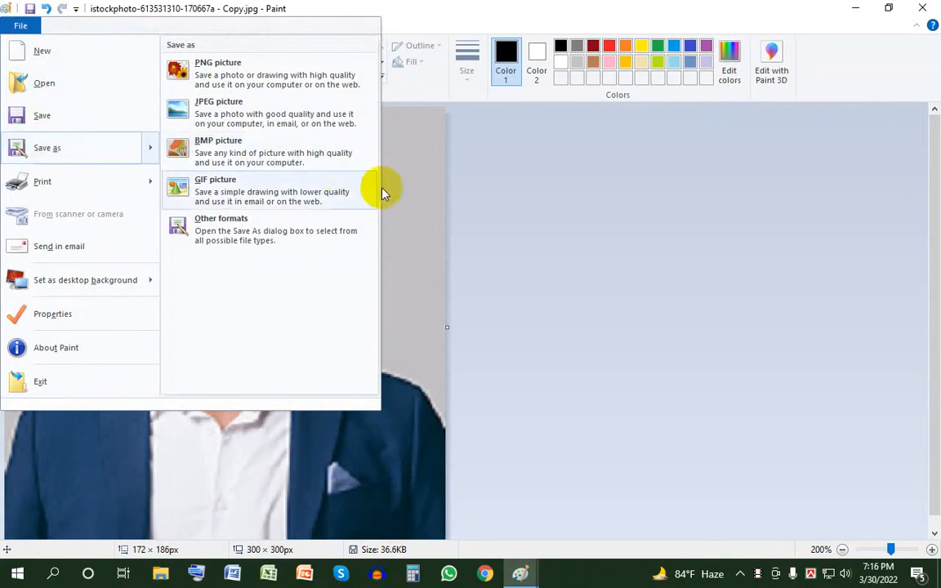
pyautogui.click(454, 191)
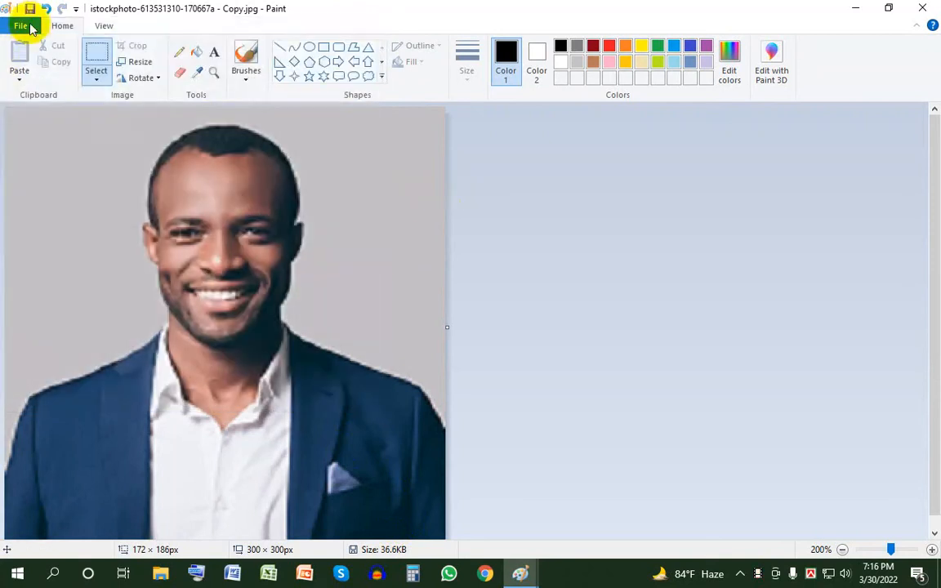
pyautogui.click(32, 14)
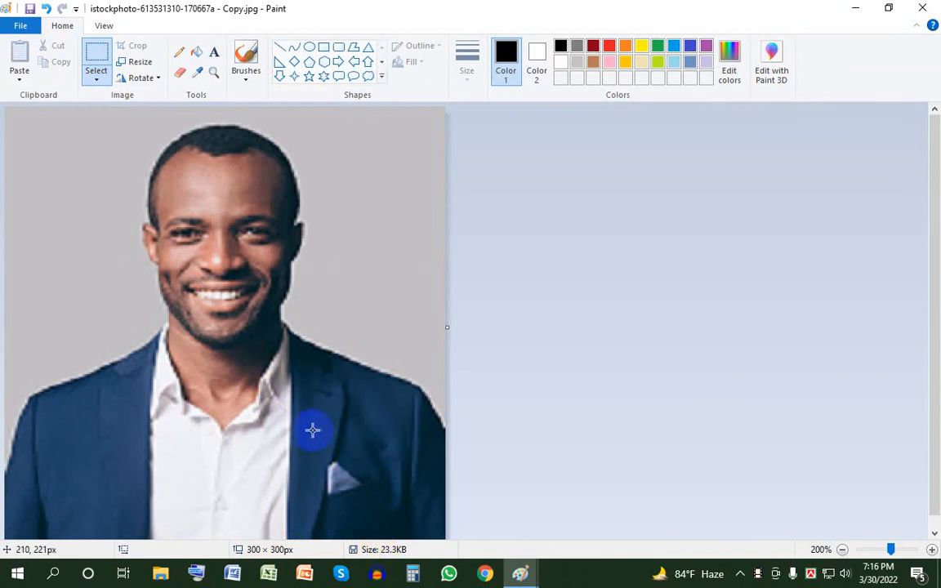
pyautogui.click(917, 14)
# - Open the desktop image "Sig - Copy.png" with Paint
pyautogui.click(538, 263)
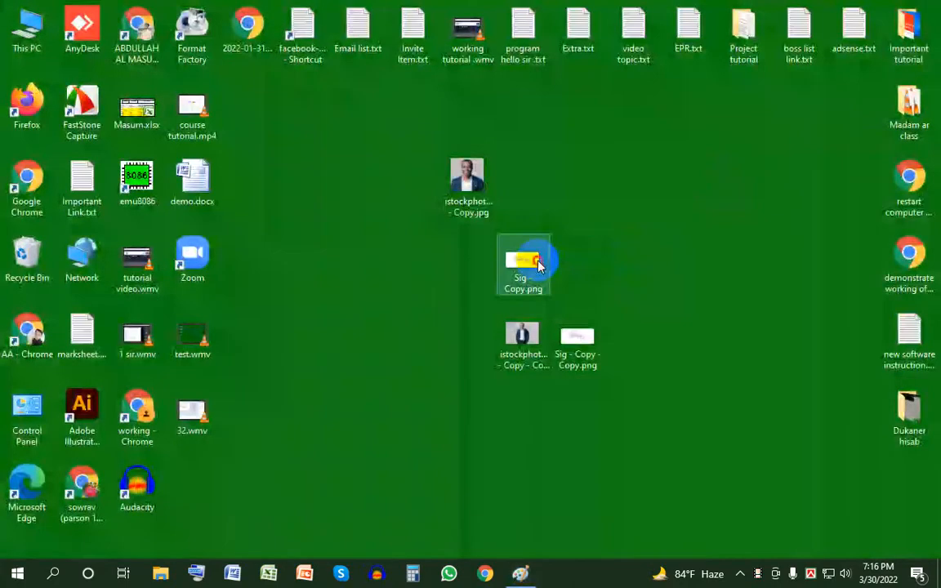
pyautogui.rightClick(538, 263)
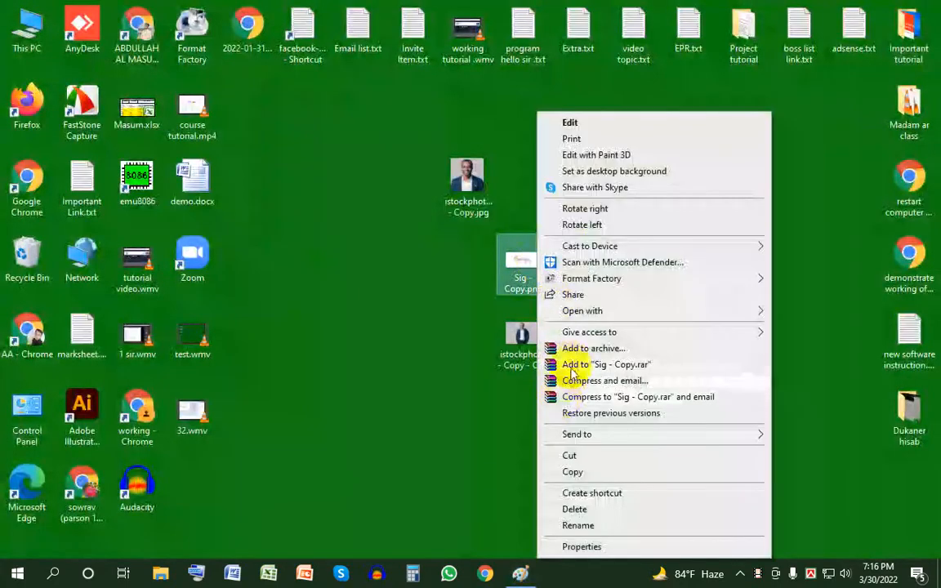
pyautogui.moveTo(569, 320)
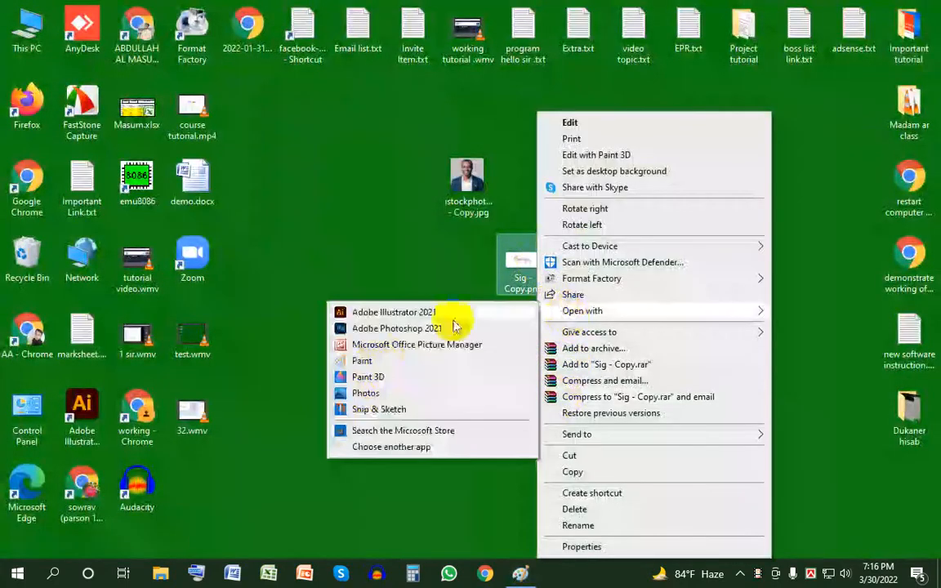
pyautogui.click(364, 361)
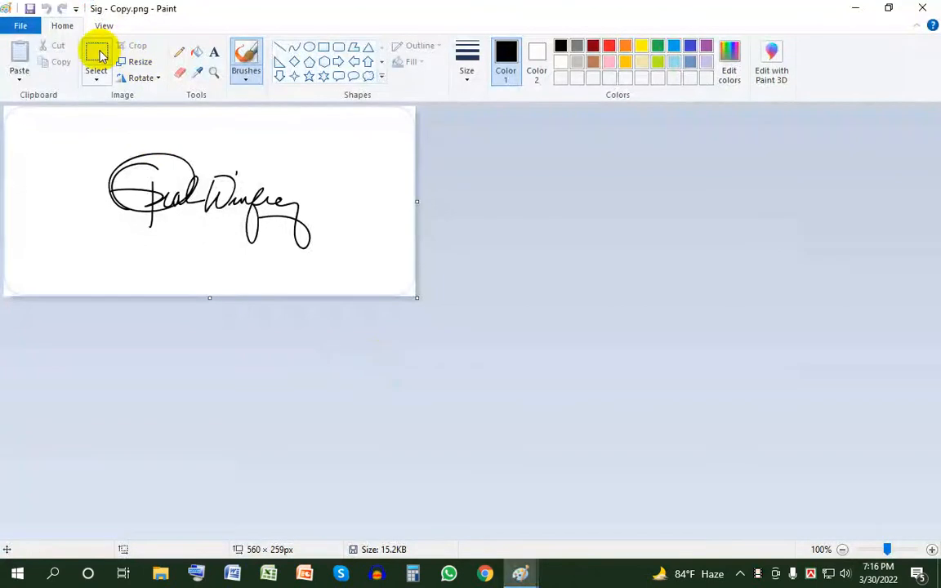
# - Crop the image closely around the signature, to an area of about 403 × 173 px
pyautogui.click(95, 54)
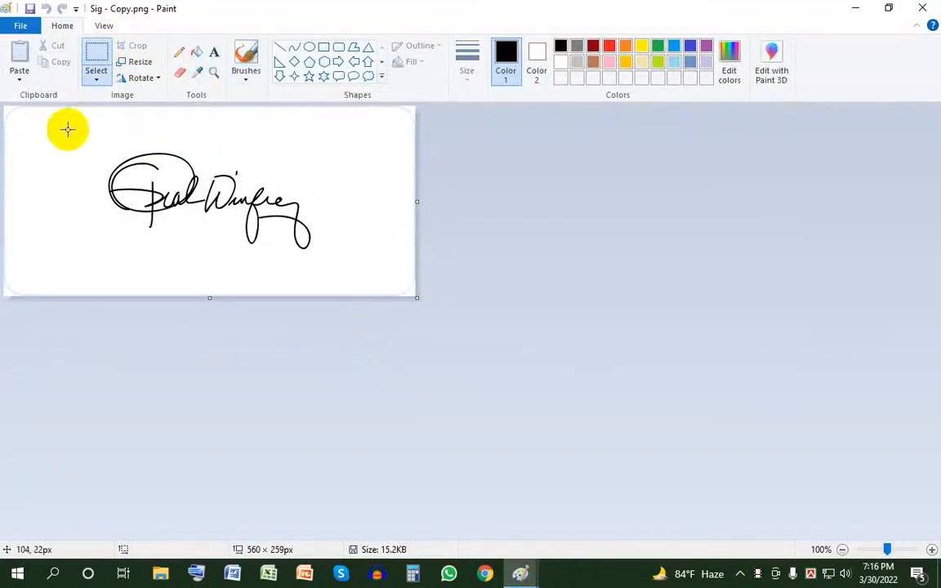
pyautogui.moveTo(51, 135)
pyautogui.mouseDown()
pyautogui.moveTo(305, 218)
pyautogui.moveTo(348, 262)
pyautogui.mouseUp()
pyautogui.click(135, 46)
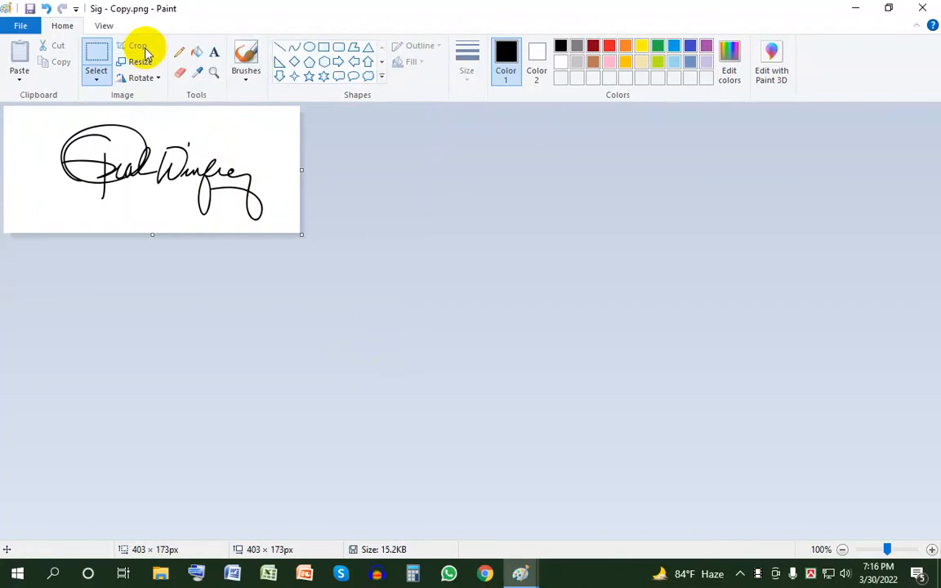
# - Resize the signature to 300 × 80 pixels without maintaining the aspect ratio, then save and close the image
pyautogui.click(136, 61)
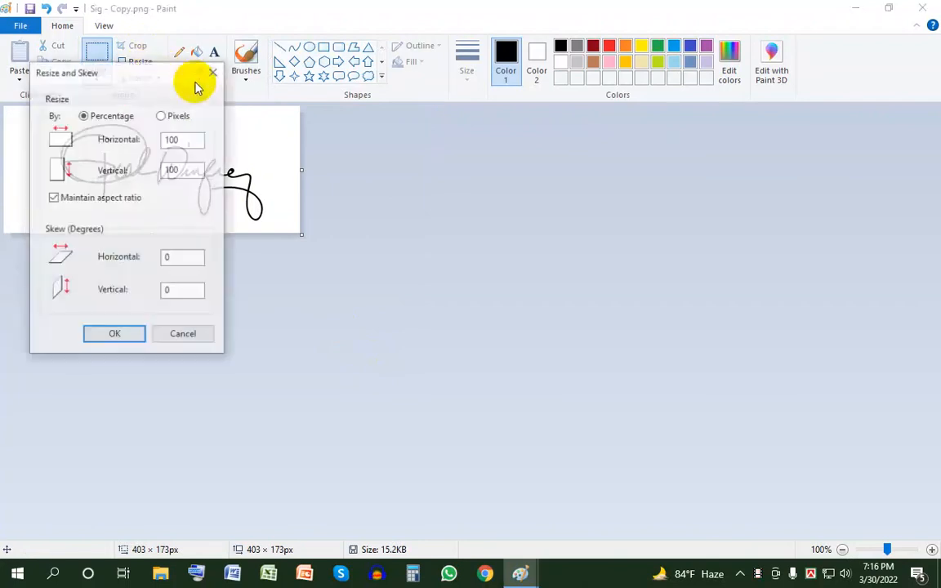
pyautogui.click(162, 115)
pyautogui.click(93, 199)
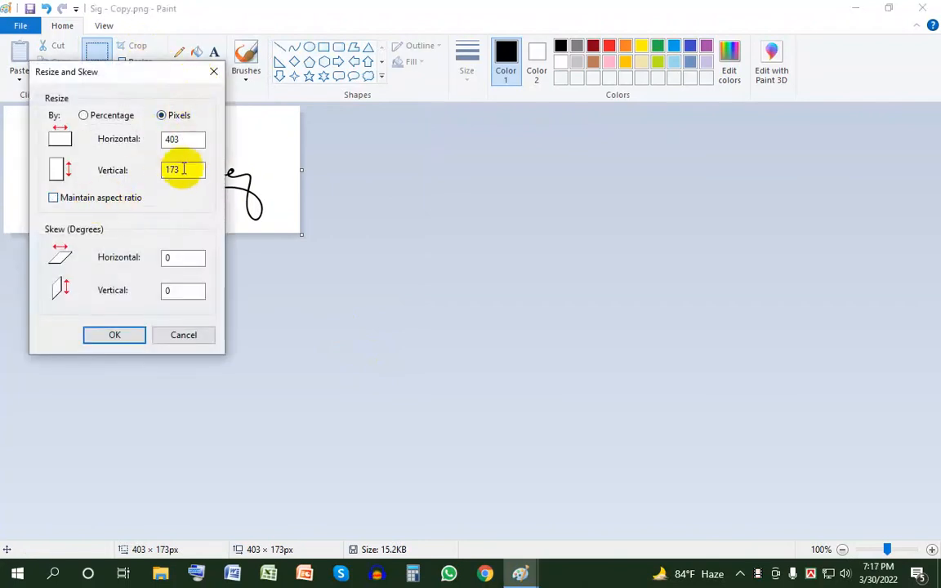
pyautogui.doubleClick(162, 142)
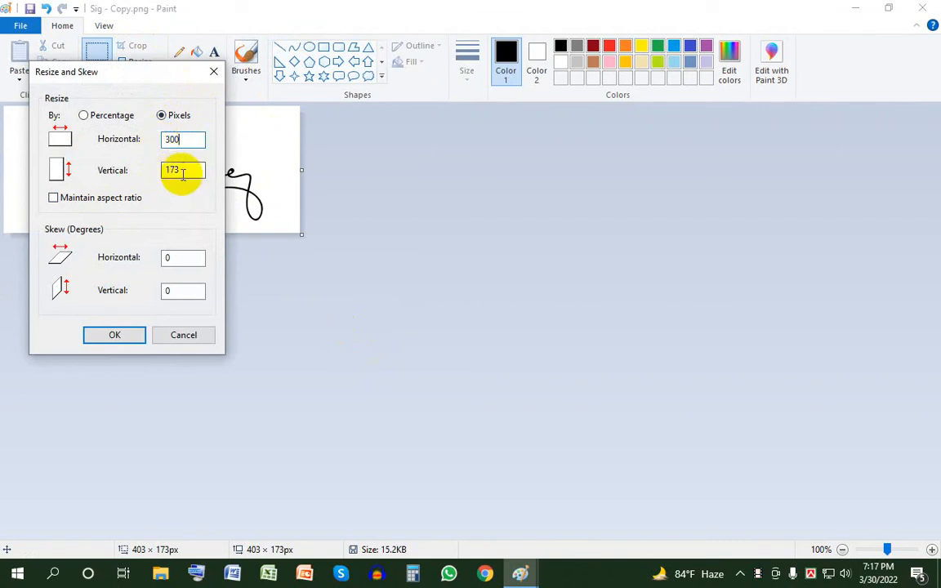
pyautogui.doubleClick(167, 171)
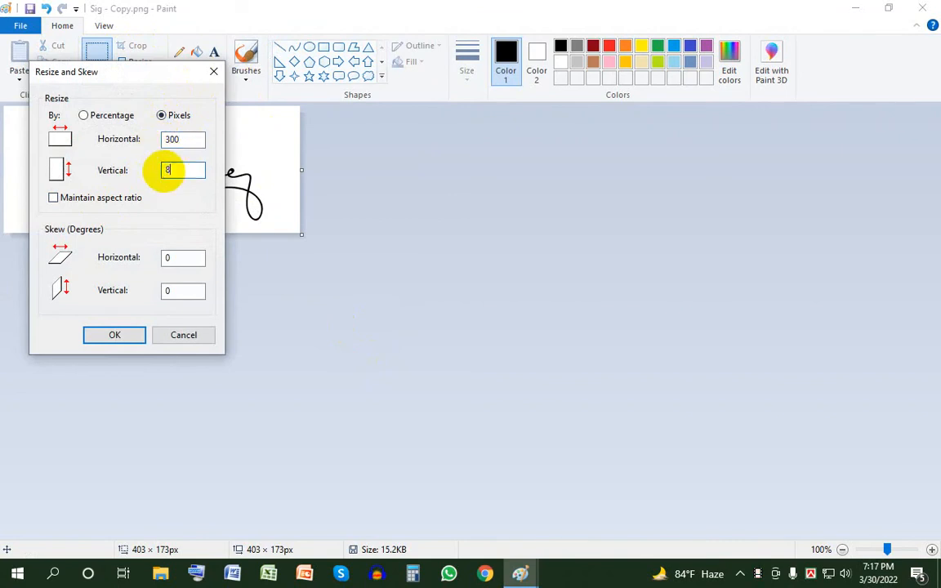
pyautogui.write('80')
pyautogui.click(114, 333)
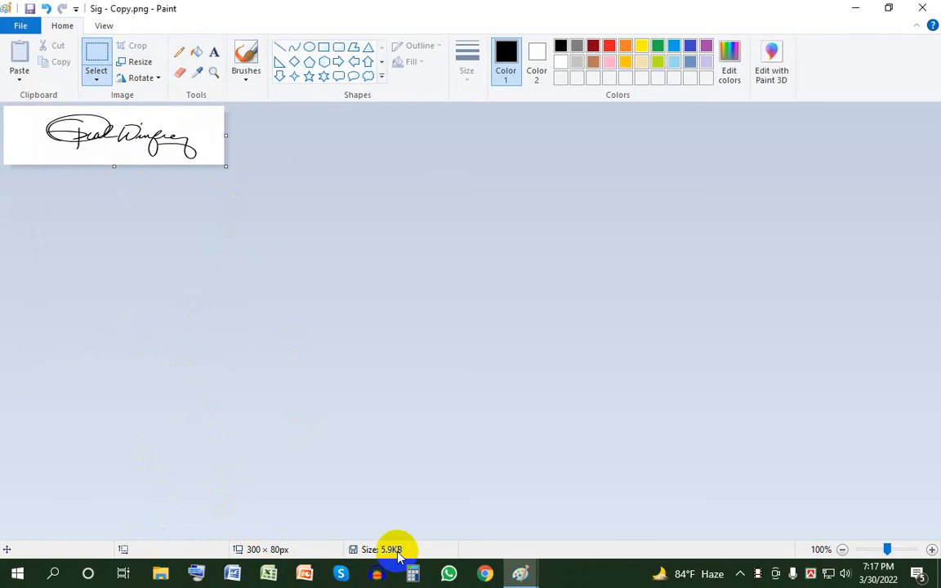
pyautogui.click(924, 9)
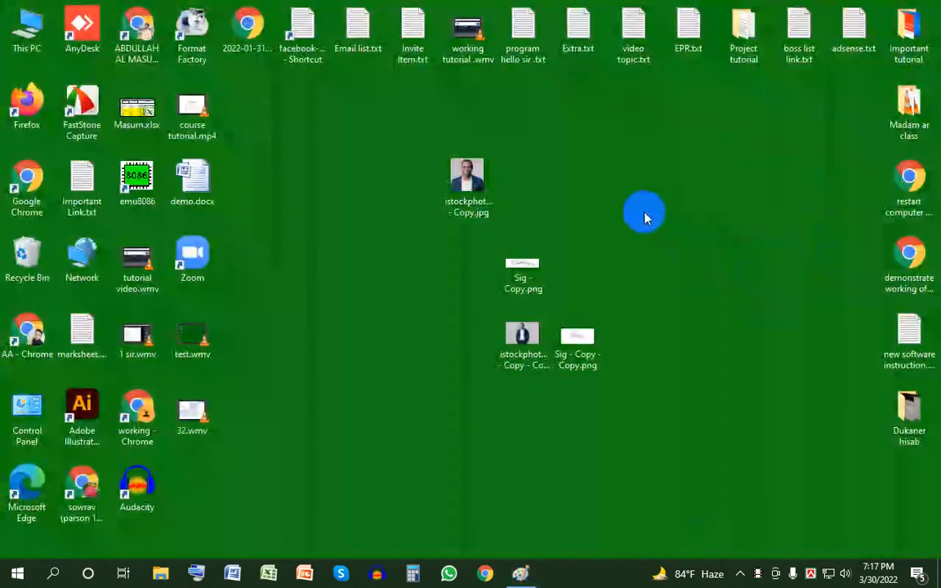
pyautogui.rightClick(590, 190)
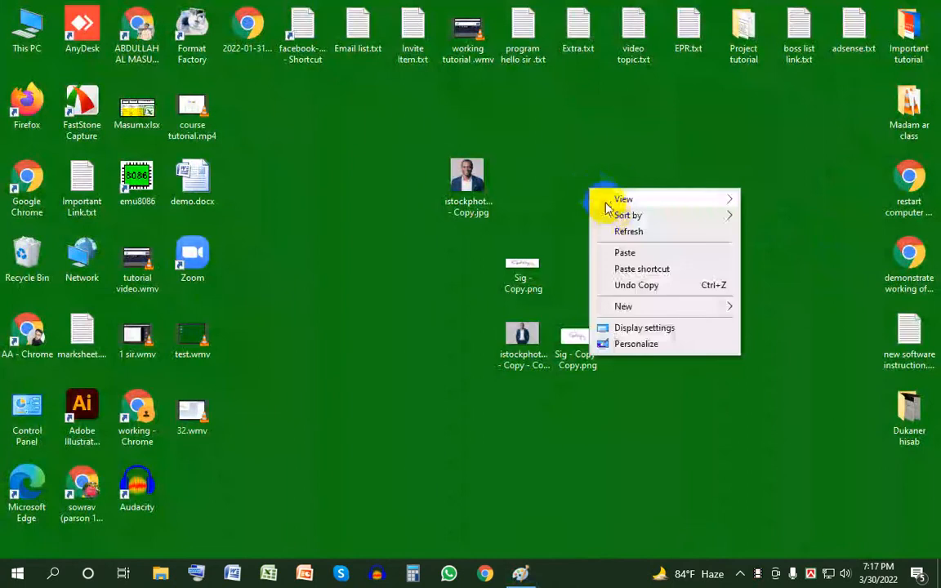
pyautogui.click(625, 232)
pyautogui.rightClick(603, 194)
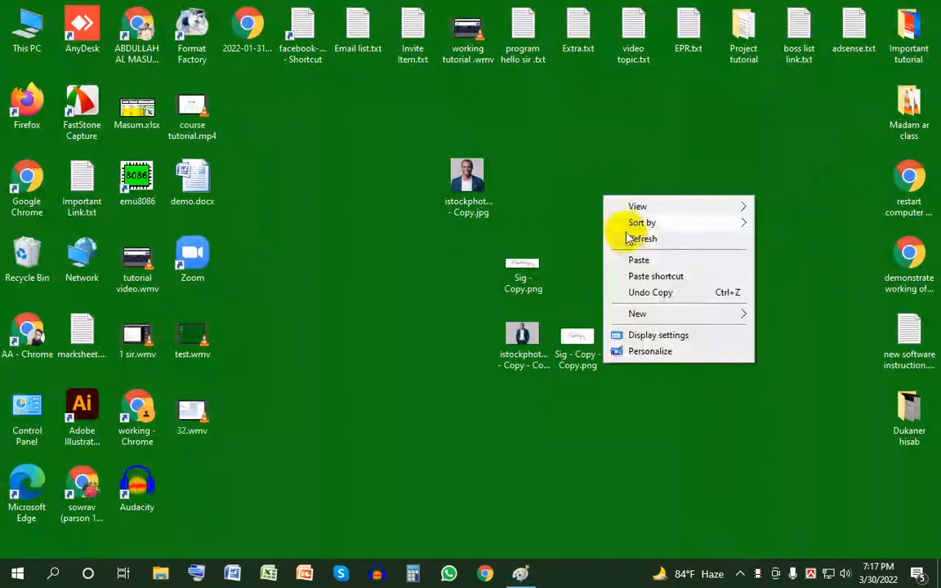
pyautogui.click(627, 238)
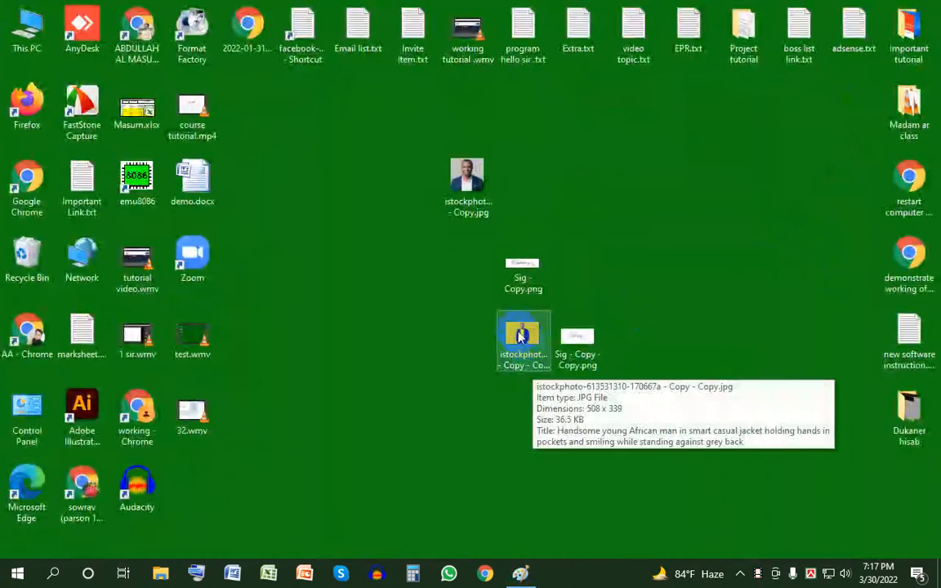
pyautogui.click(525, 342)
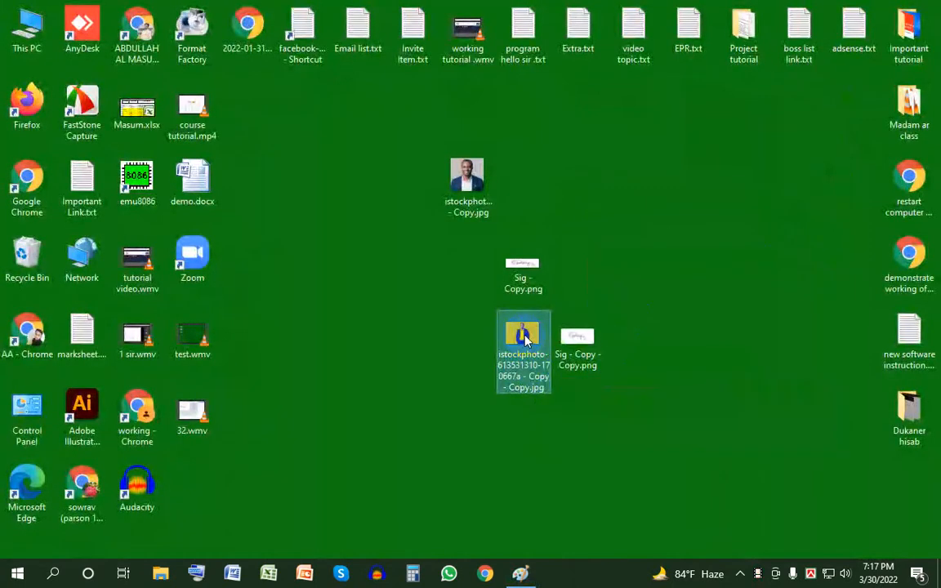
pyautogui.rightClick(526, 341)
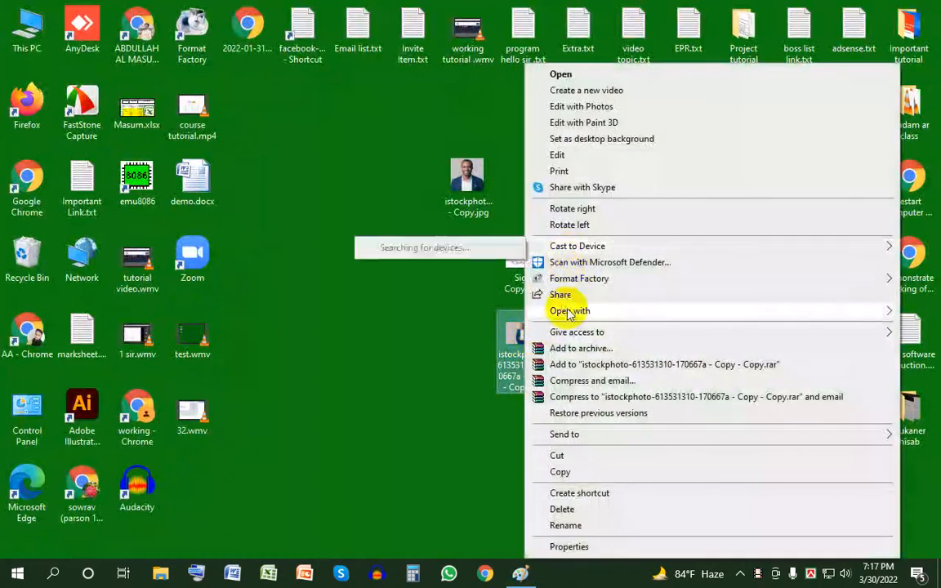
pyautogui.moveTo(569, 312)
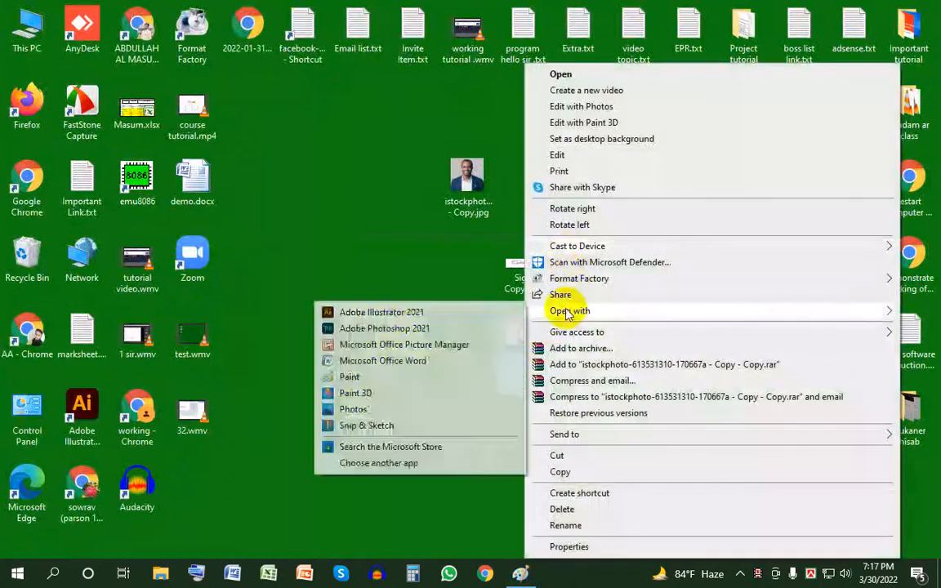
pyautogui.click(395, 381)
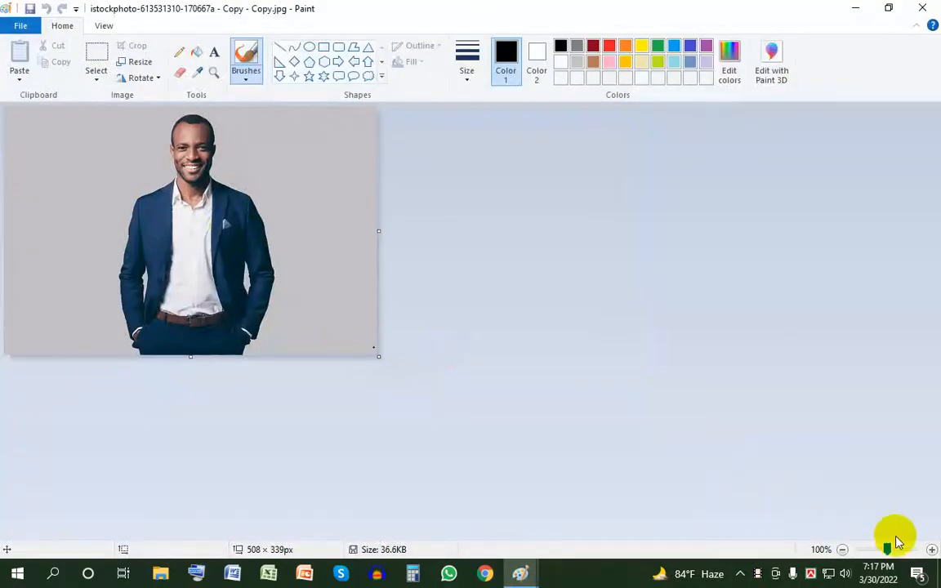
# - Draw a black outlined down arrow of about 37 × 109 px in the background left of the man
pyautogui.click(931, 550)
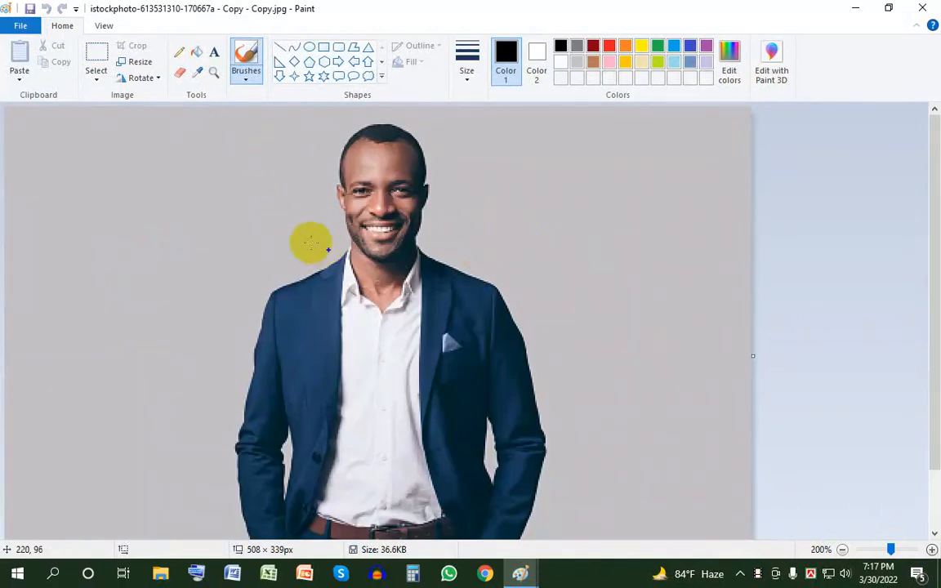
pyautogui.click(510, 327)
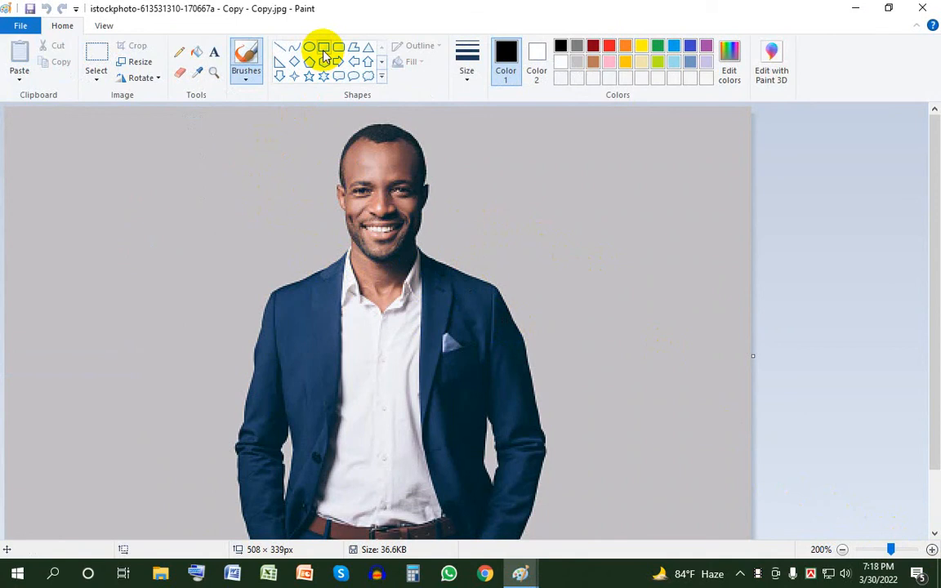
pyautogui.click(281, 76)
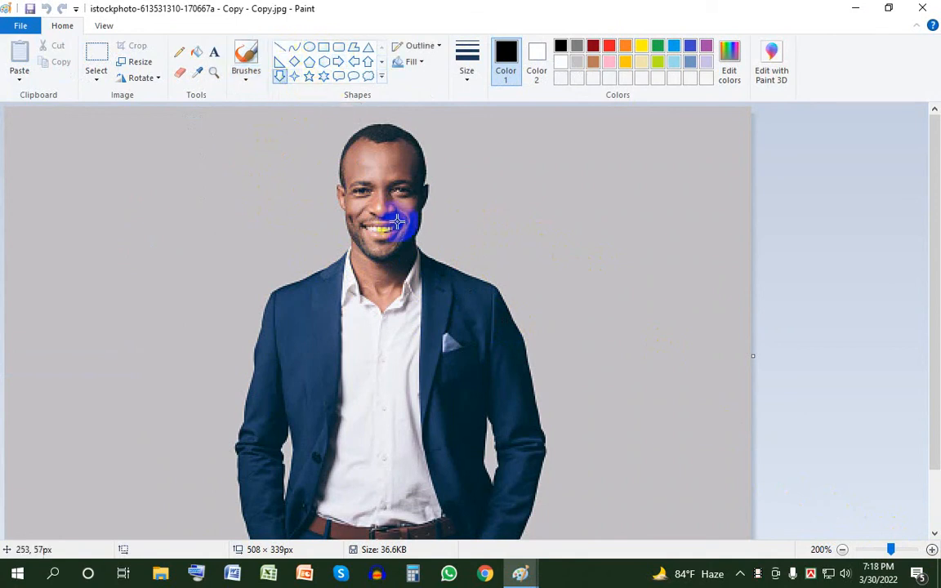
pyautogui.moveTo(196, 191); pyautogui.dragTo(252, 351)
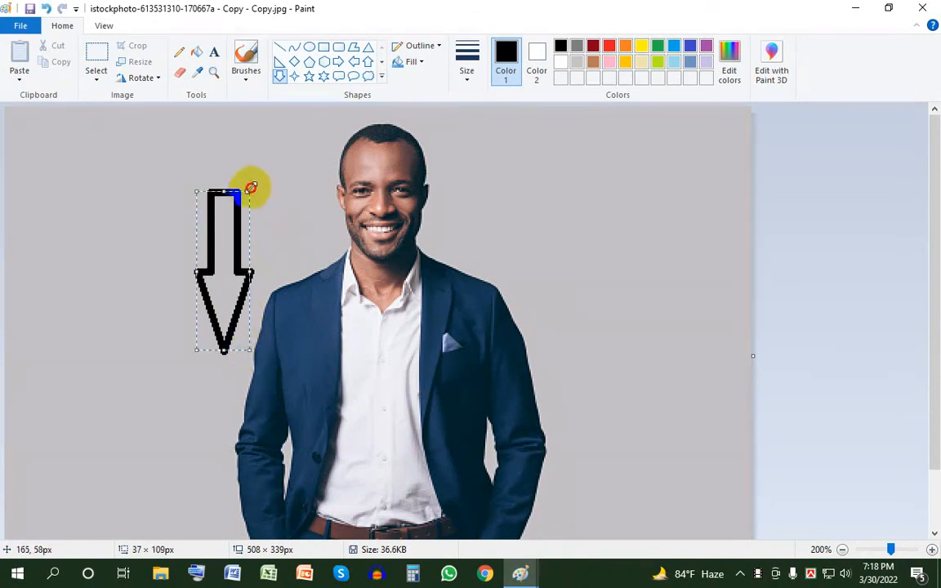
# - Try enlarging the arrow to about 38 × 115 px and moving it to the right of the man, and undo it
pyautogui.moveTo(251, 190)
pyautogui.mouseDown()
pyautogui.moveTo(258, 166)
pyautogui.moveTo(232, 194)
pyautogui.moveTo(282, 152)
pyautogui.moveTo(257, 162)
pyautogui.moveTo(242, 178)
pyautogui.moveTo(292, 143)
pyautogui.moveTo(225, 179)
pyautogui.moveTo(242, 179)
pyautogui.mouseUp()
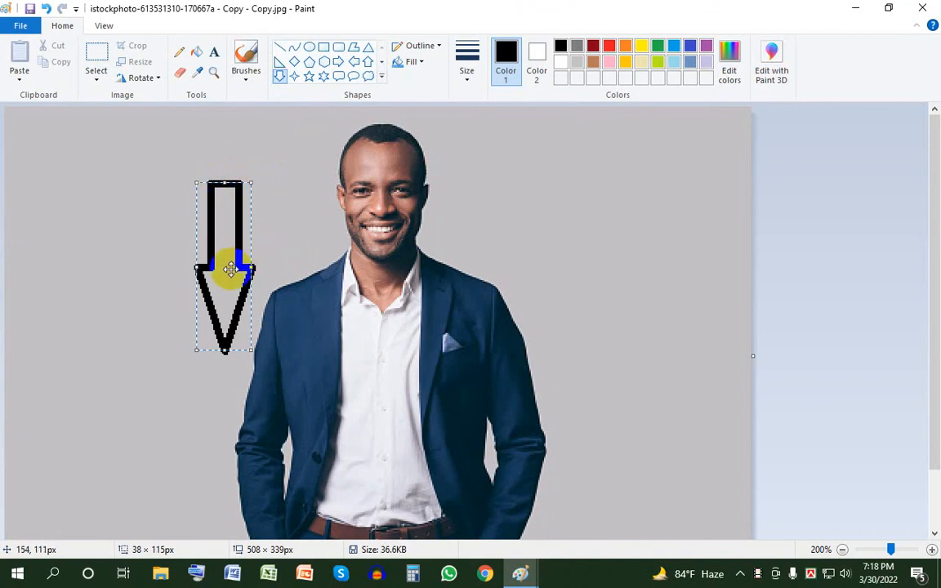
pyautogui.moveTo(238, 255); pyautogui.dragTo(619, 212)
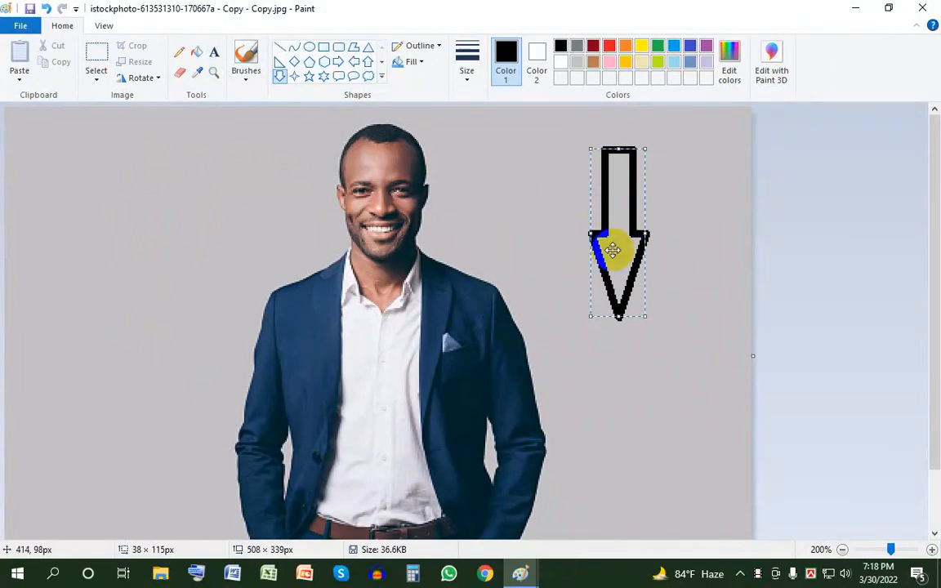
pyautogui.hotkey('ctrl', 'z')
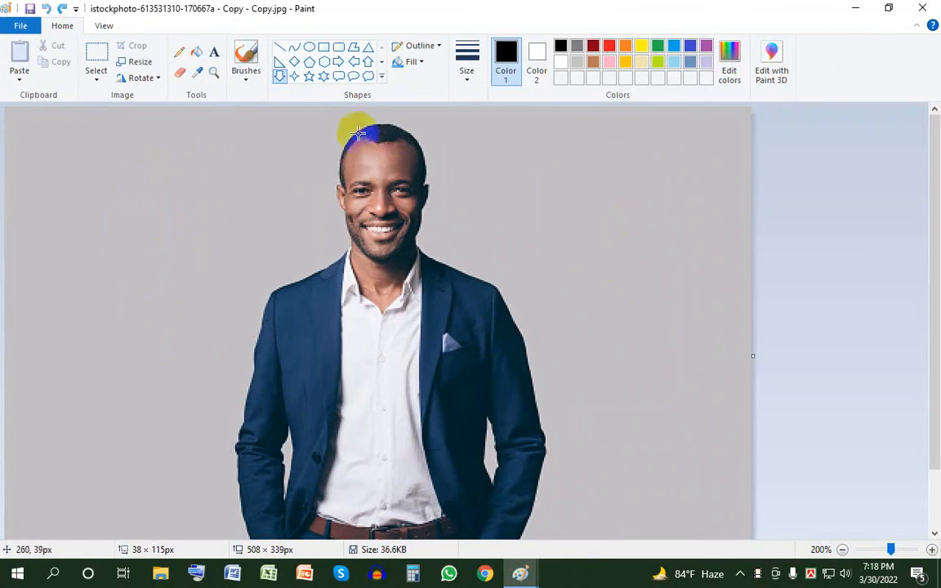
# - Try a black outlined rectangle of about 165 × 56 px beside the man's head and undo it
pyautogui.click(323, 50)
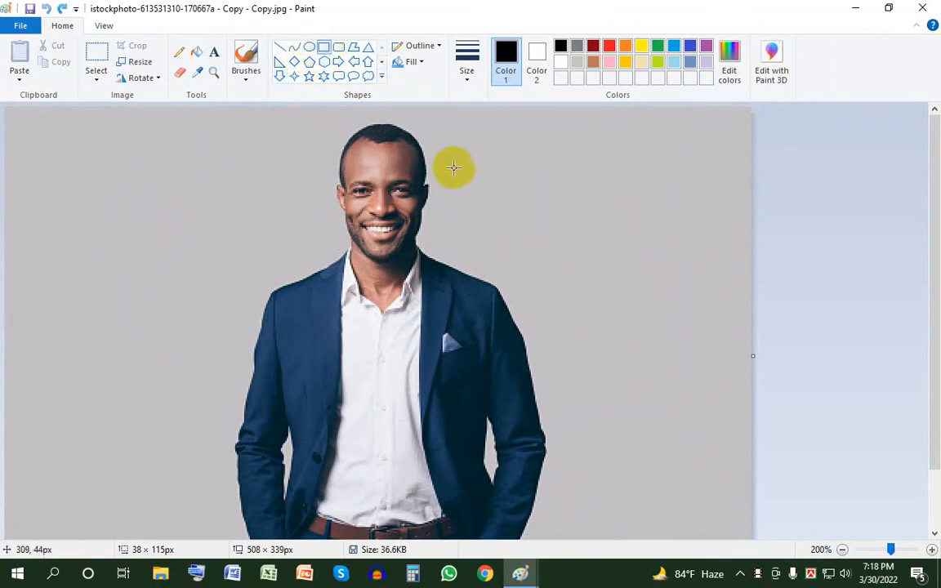
pyautogui.moveTo(448, 156)
pyautogui.mouseDown()
pyautogui.moveTo(507, 219)
pyautogui.moveTo(690, 238)
pyautogui.mouseUp()
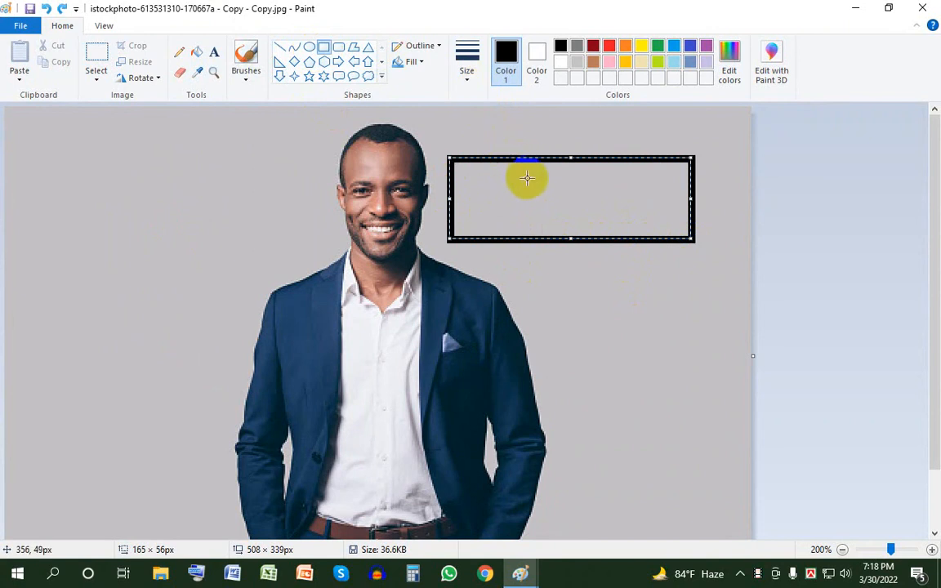
pyautogui.click(586, 149)
pyautogui.hotkey('ctrl', 'z')
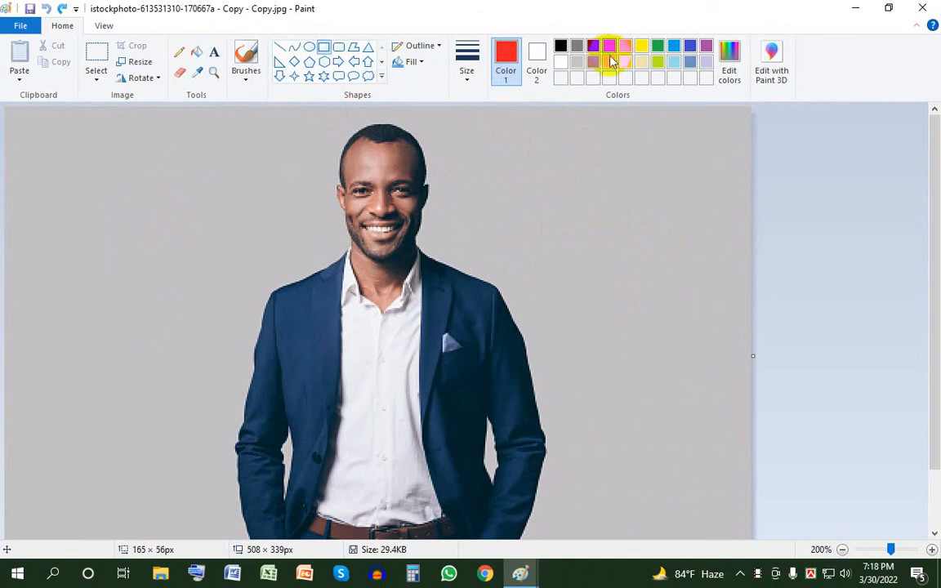
# - Set Color 1 to green and choose the Fill with color tool
pyautogui.click(610, 48)
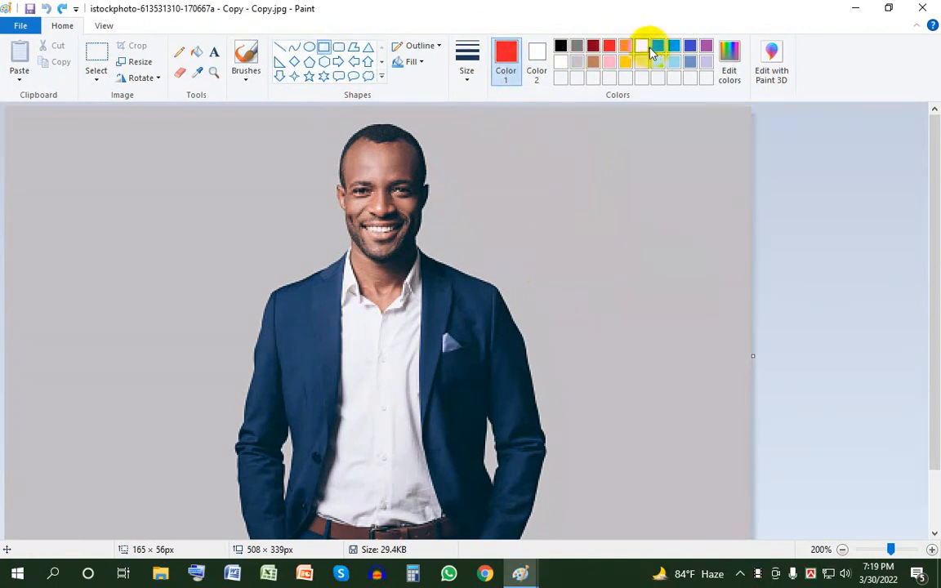
pyautogui.click(657, 47)
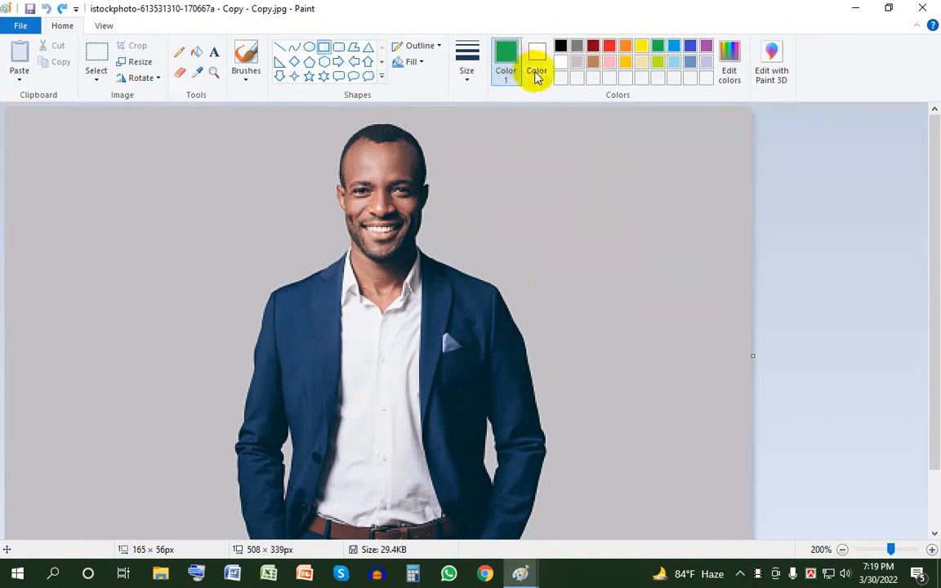
pyautogui.click(196, 54)
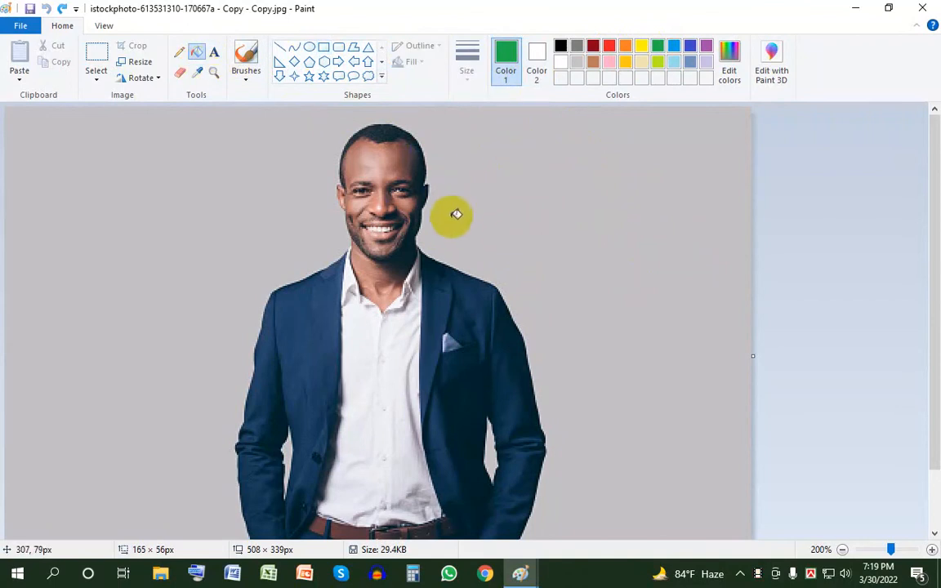
# - Try a green outlined rectangle of about 118 × 43 px to the right of the man's head and undo it
pyautogui.click(324, 47)
pyautogui.moveTo(506, 173); pyautogui.dragTo(680, 236)
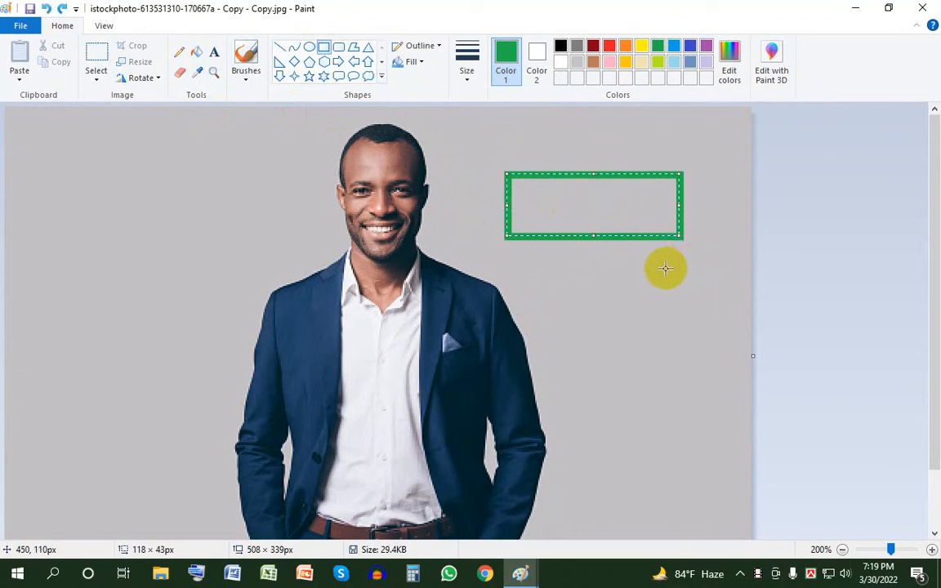
pyautogui.hotkey('ctrl', 'z')
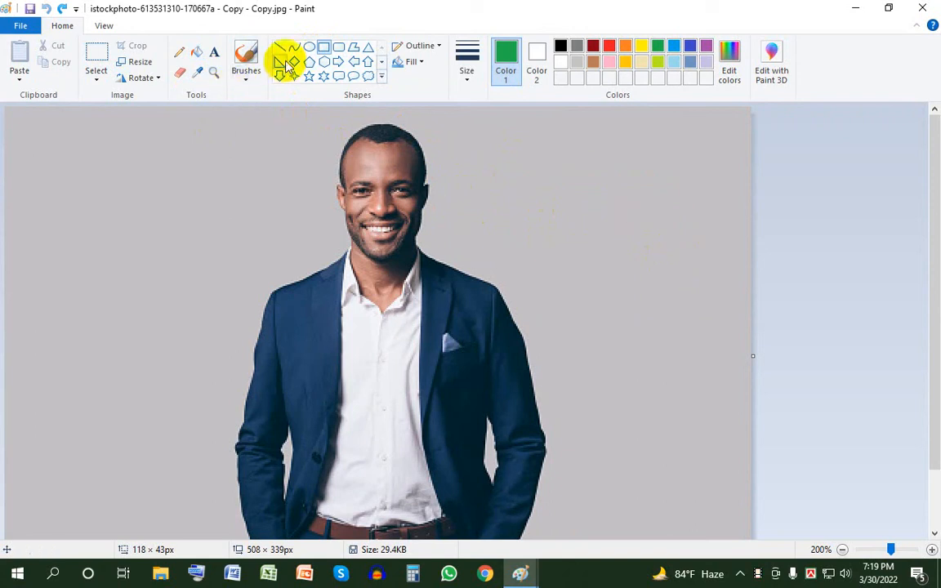
# - Try a green right arrow pointing at the man's face, repositioned and enlarged to about 174 × 36 px, and delete it
pyautogui.click(338, 61)
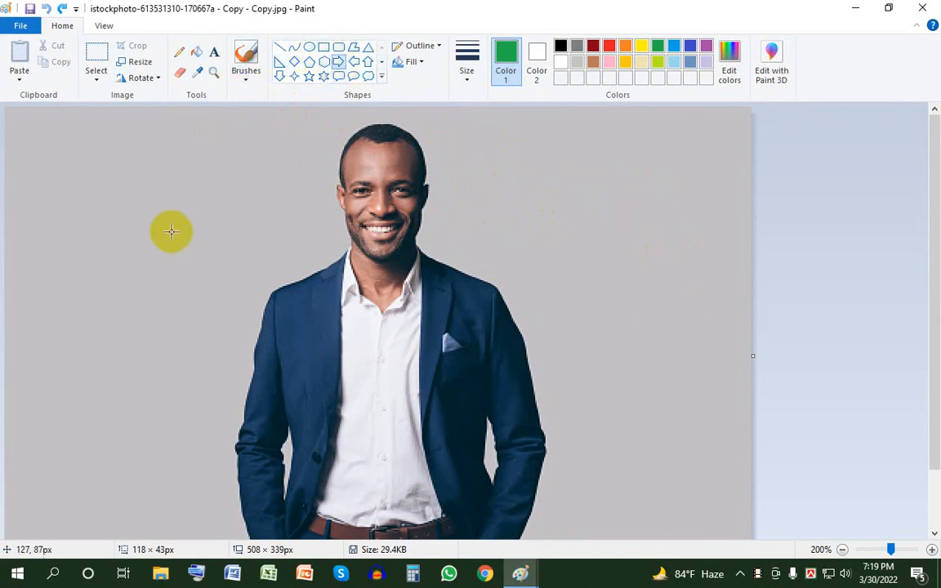
pyautogui.moveTo(142, 219); pyautogui.dragTo(332, 263)
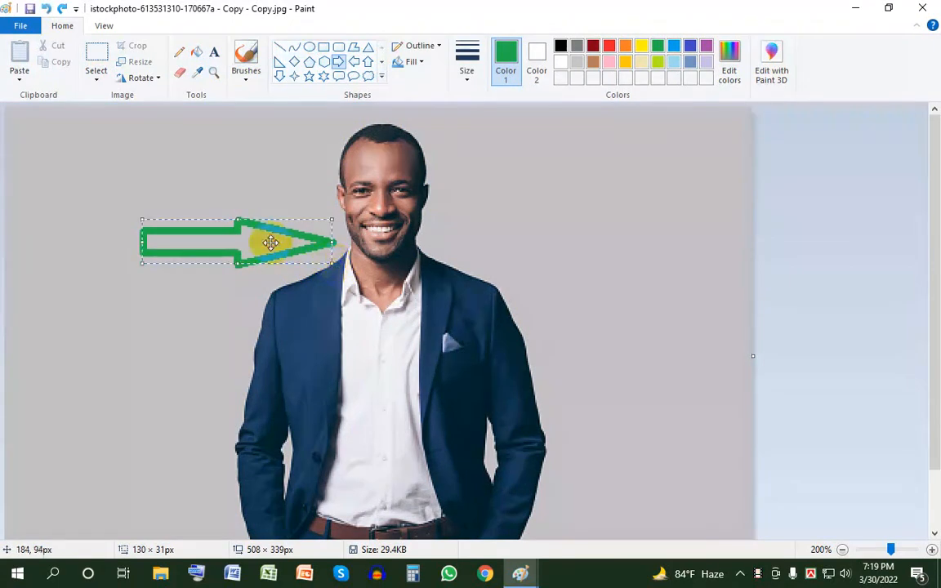
pyautogui.moveTo(275, 244); pyautogui.dragTo(156, 221)
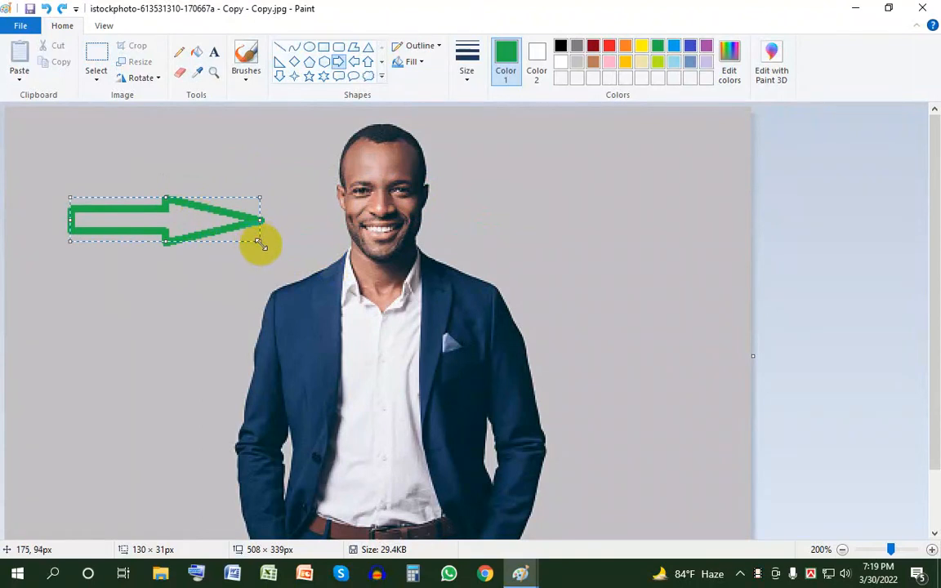
pyautogui.moveTo(260, 243); pyautogui.dragTo(325, 249)
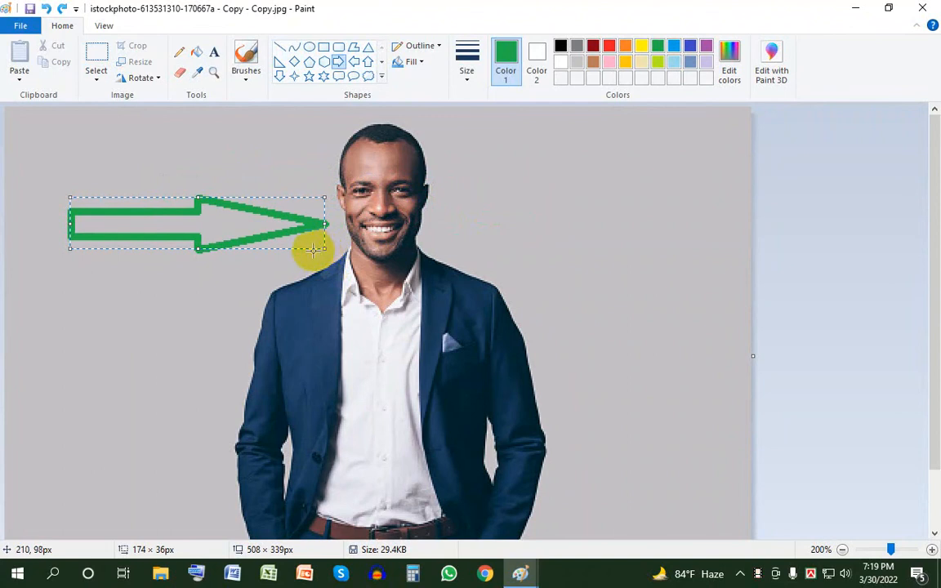
pyautogui.press('Delete')
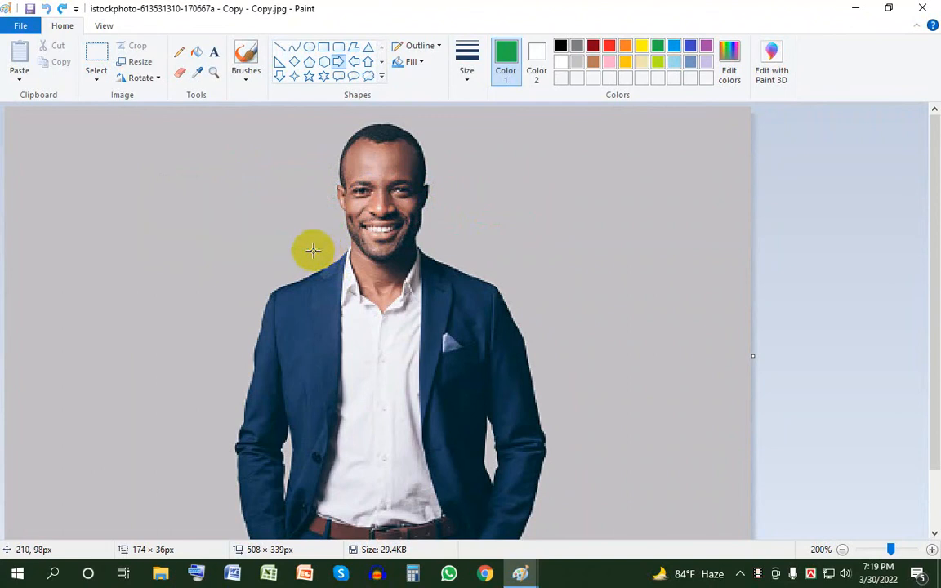
# - Erase a white patch in the background left of the man's head, and a gold one beside it with Color 2 set to gold
pyautogui.click(183, 76)
pyautogui.moveTo(261, 170)
pyautogui.mouseDown()
pyautogui.moveTo(271, 222)
pyautogui.moveTo(284, 182)
pyautogui.moveTo(275, 185)
pyautogui.moveTo(279, 202)
pyautogui.moveTo(296, 196)
pyautogui.moveTo(298, 222)
pyautogui.moveTo(275, 194)
pyautogui.moveTo(273, 218)
pyautogui.moveTo(254, 181)
pyautogui.moveTo(255, 209)
pyautogui.mouseUp()
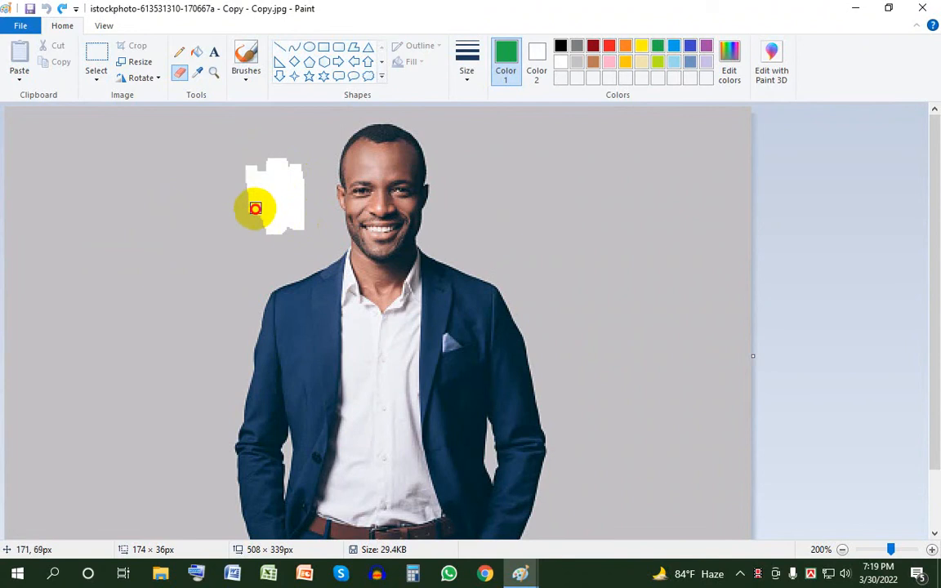
pyautogui.click(537, 54)
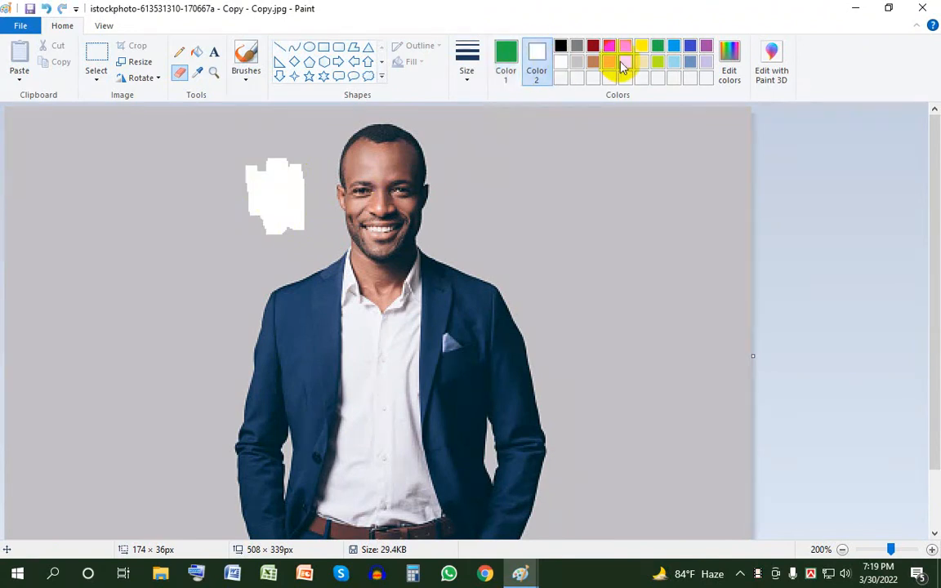
pyautogui.moveTo(216, 169)
pyautogui.mouseDown()
pyautogui.moveTo(221, 250)
pyautogui.moveTo(242, 219)
pyautogui.moveTo(192, 202)
pyautogui.moveTo(166, 233)
pyautogui.moveTo(147, 186)
pyautogui.mouseUp()
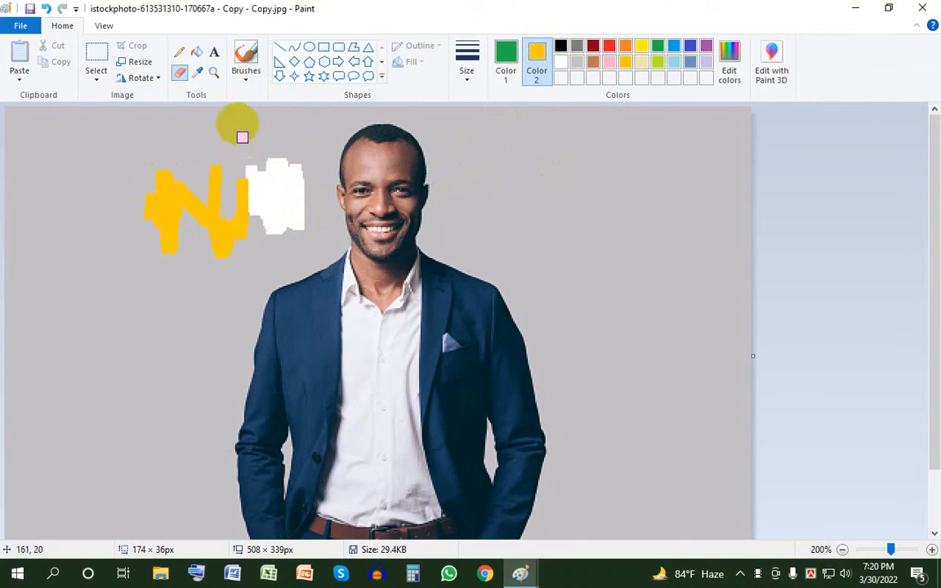
# - Add the green text "Name" in the background to the right of the man's head using the Text tool
pyautogui.click(213, 56)
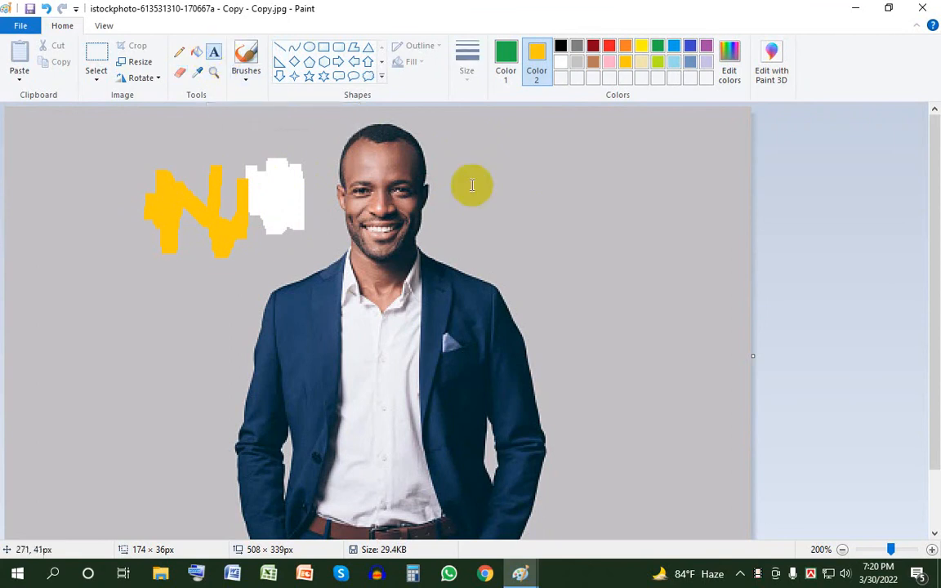
pyautogui.click(515, 177)
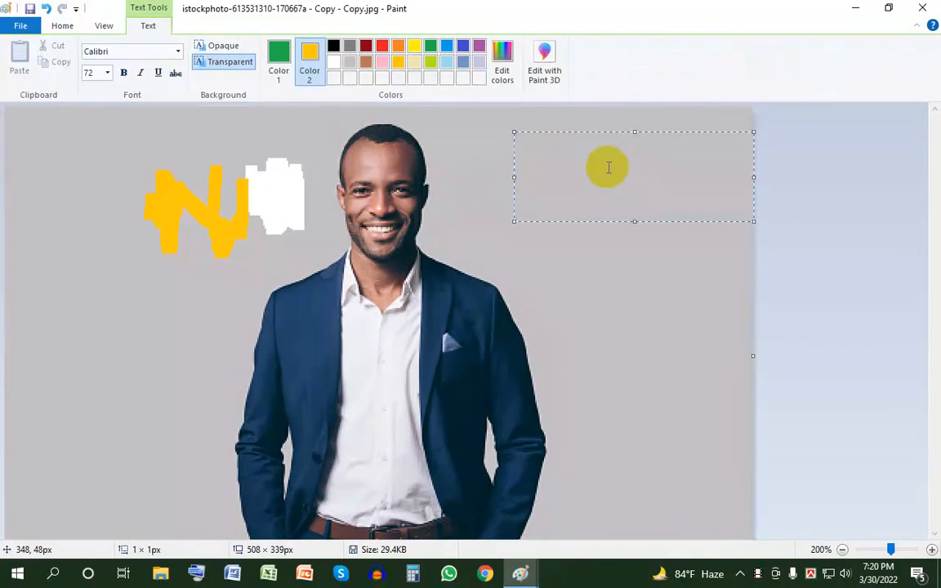
pyautogui.write('N')
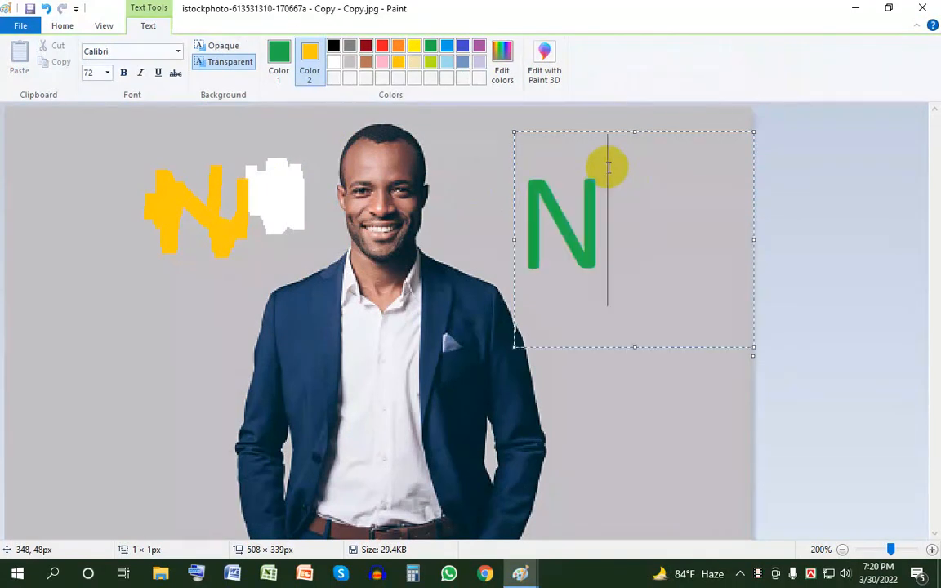
pyautogui.write('ma')
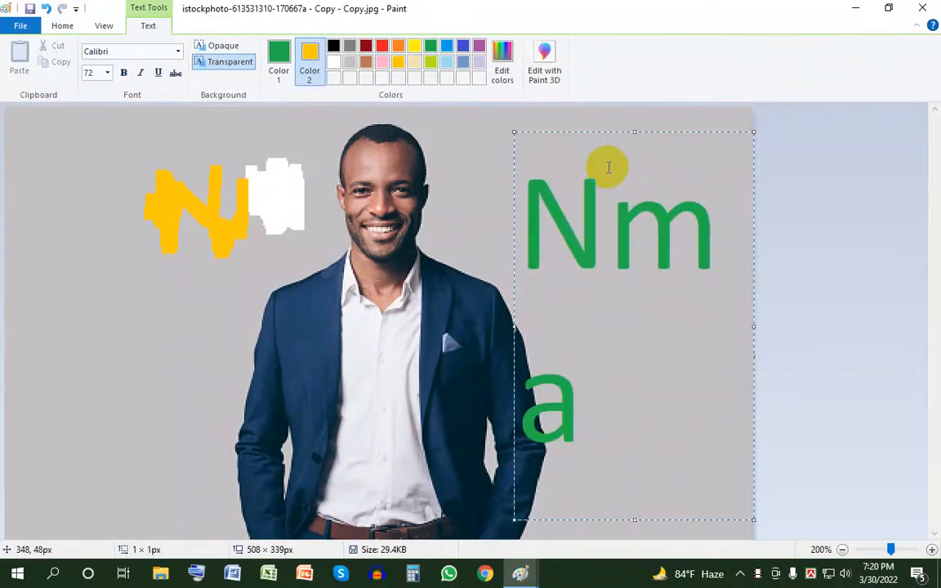
pyautogui.press('BackSpace')
pyautogui.press('BackSpace')
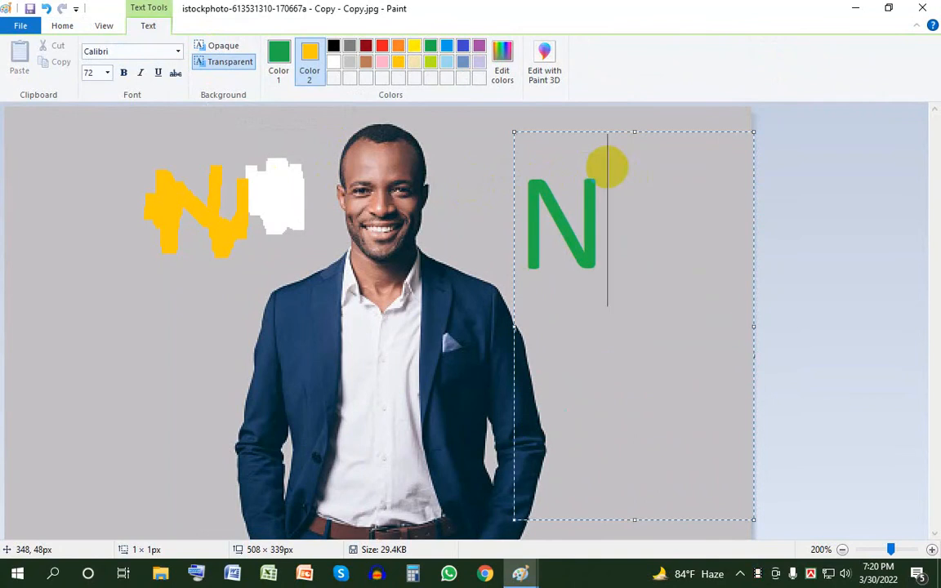
pyautogui.write('ame')
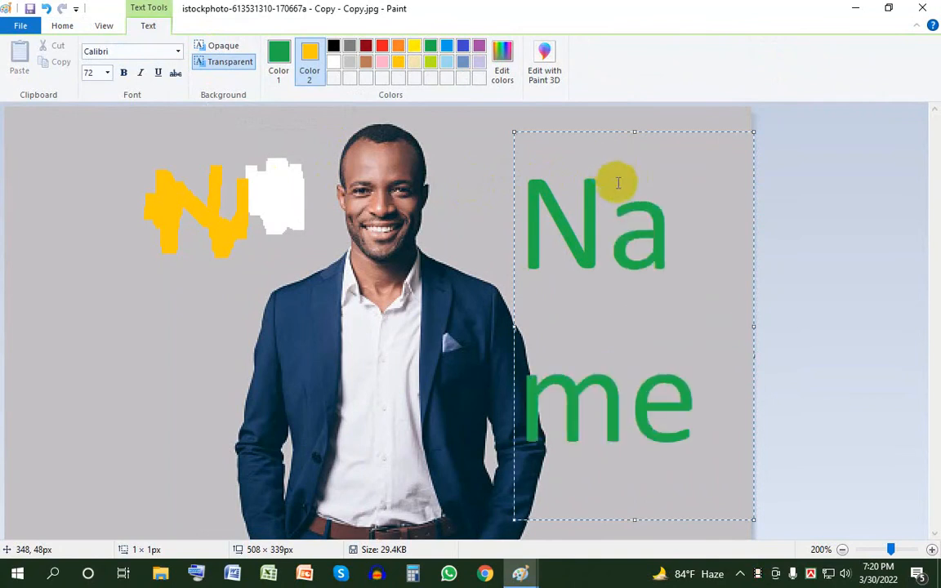
# - Set the font size of the whole "Name" text to 20 and place it on the photo
pyautogui.click(107, 73)
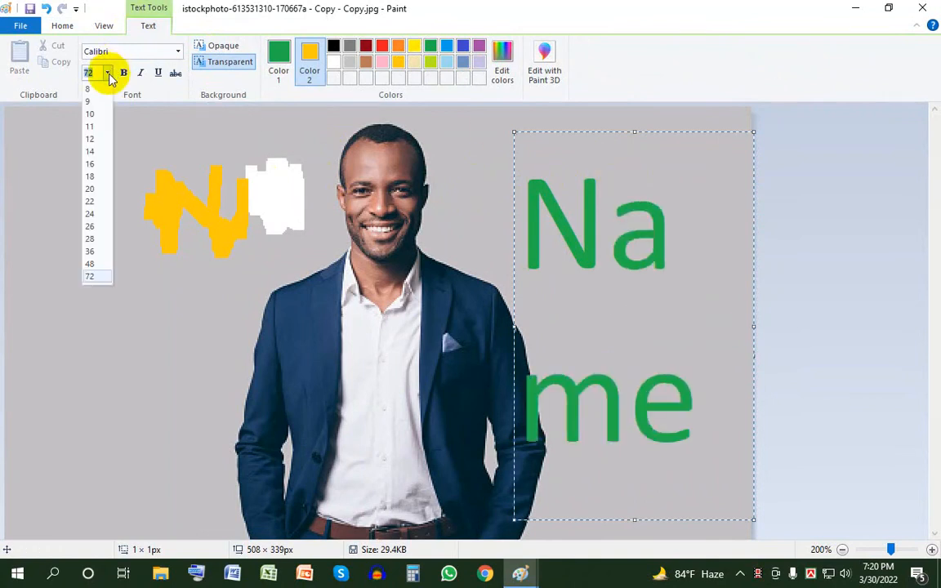
pyautogui.click(94, 164)
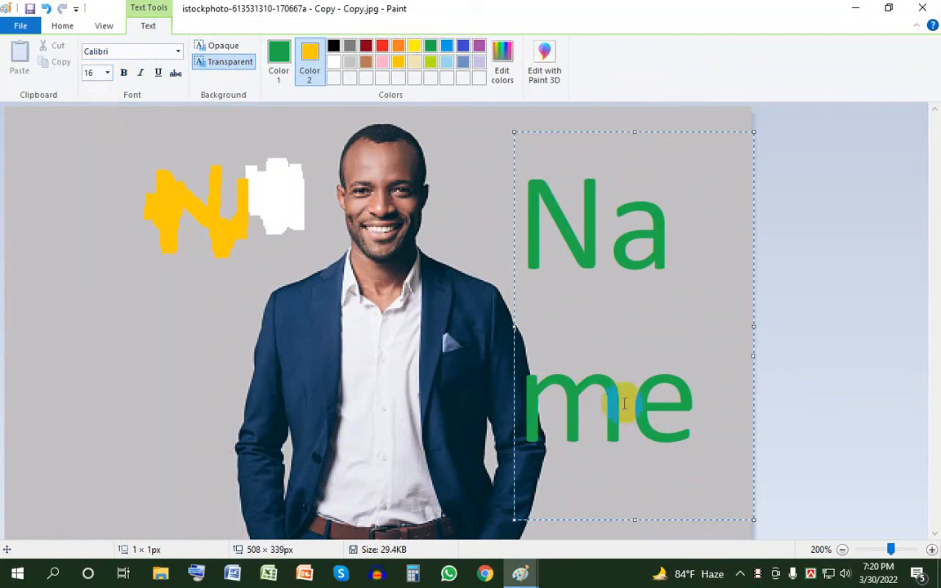
pyautogui.moveTo(700, 404); pyautogui.dragTo(523, 164)
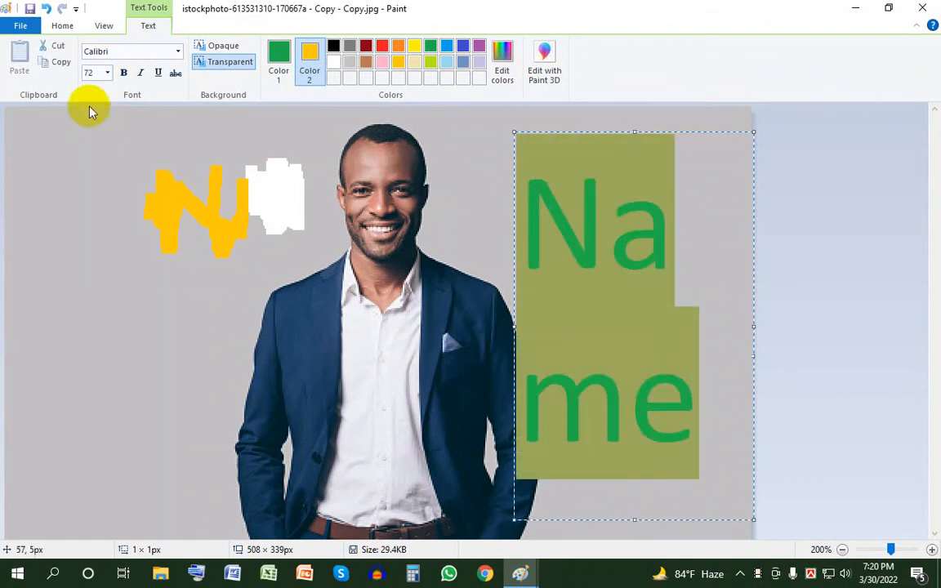
pyautogui.click(107, 73)
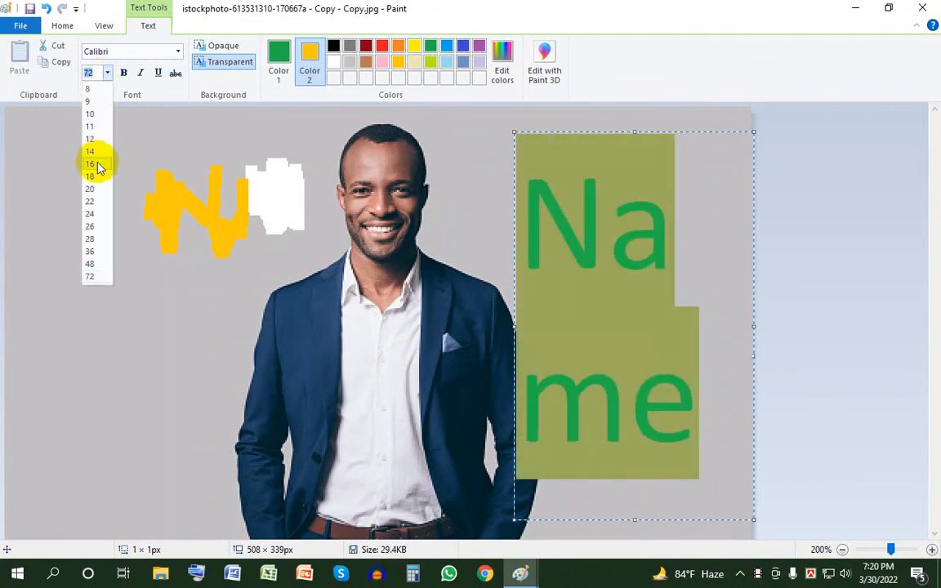
pyautogui.click(95, 189)
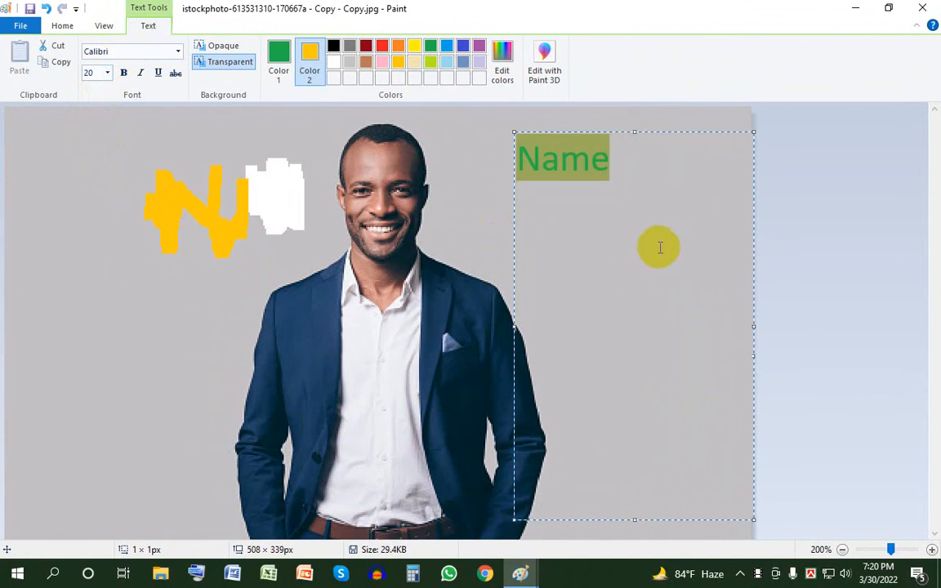
pyautogui.click(624, 250)
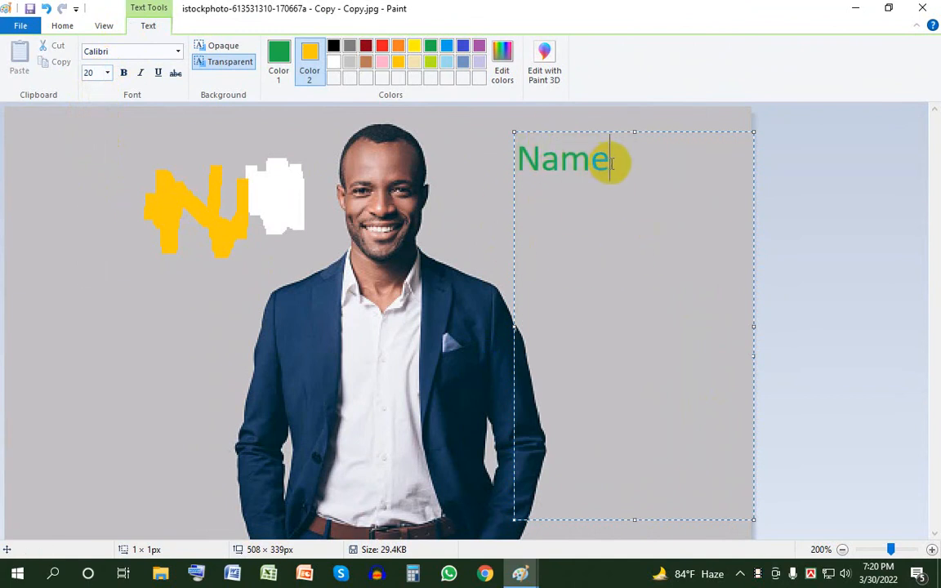
pyautogui.click(634, 523)
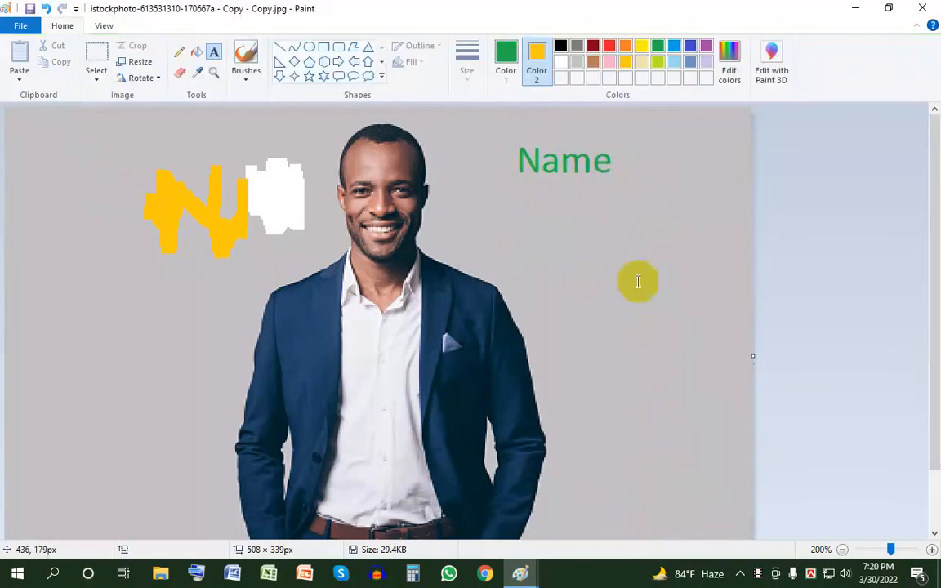
pyautogui.click(585, 157)
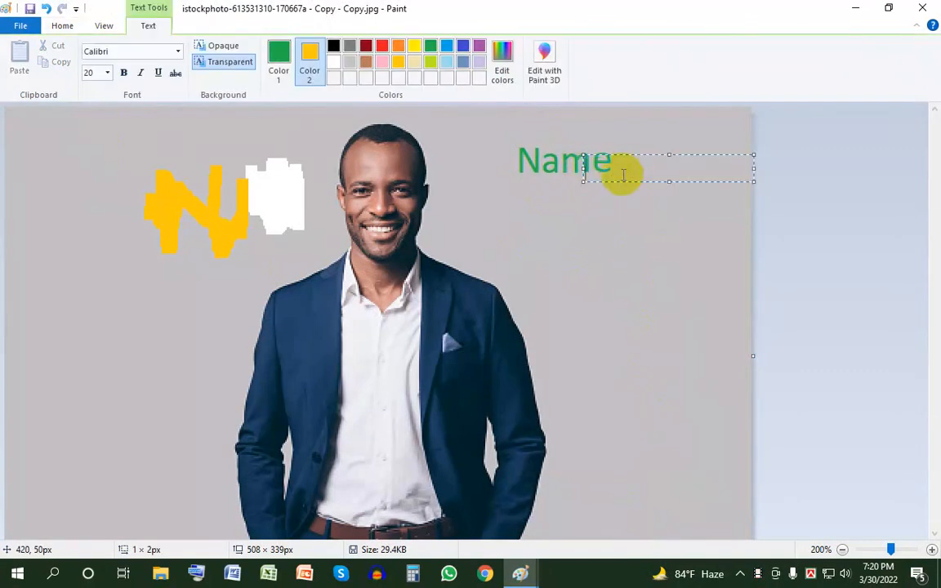
pyautogui.click(609, 231)
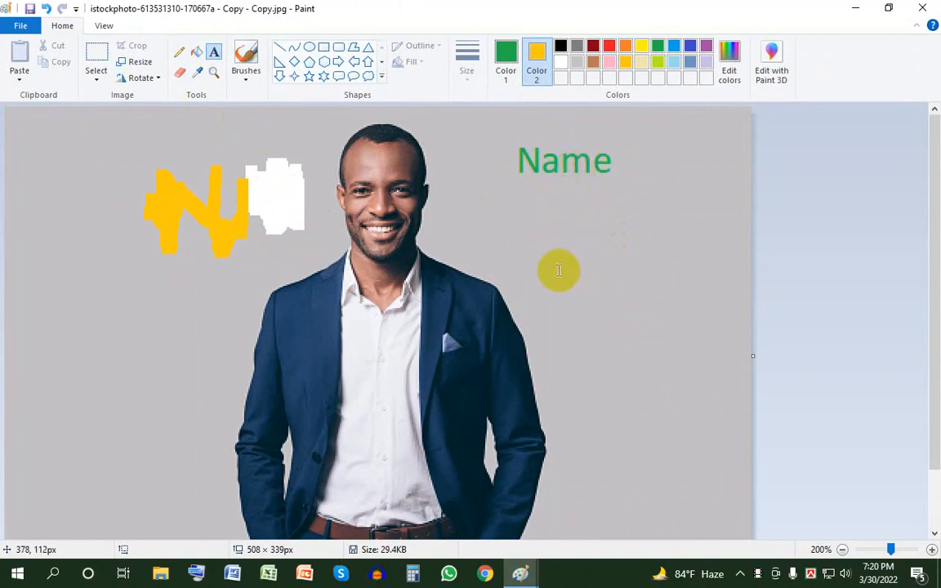
# - Rotate the photo right by 90° four times, through one full turn
pyautogui.click(142, 82)
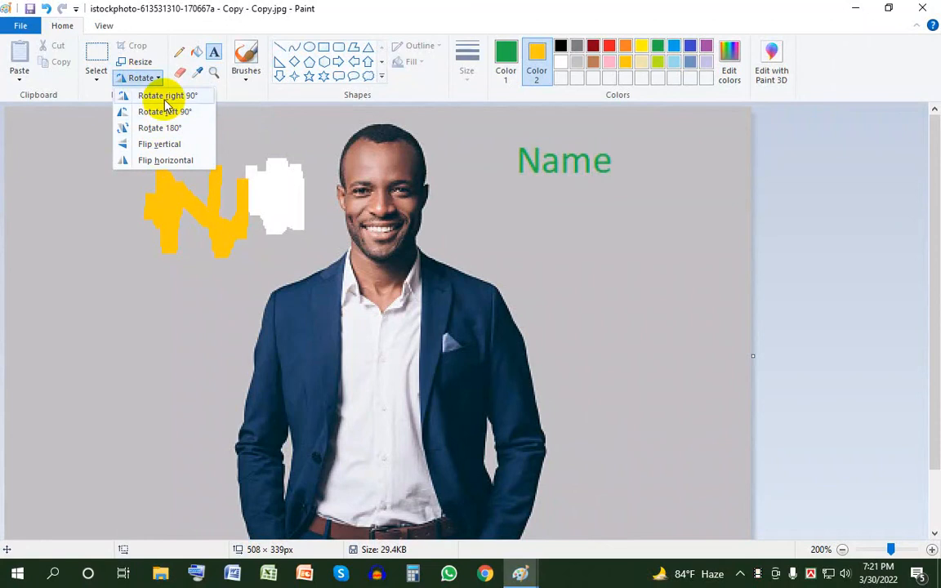
pyautogui.click(165, 99)
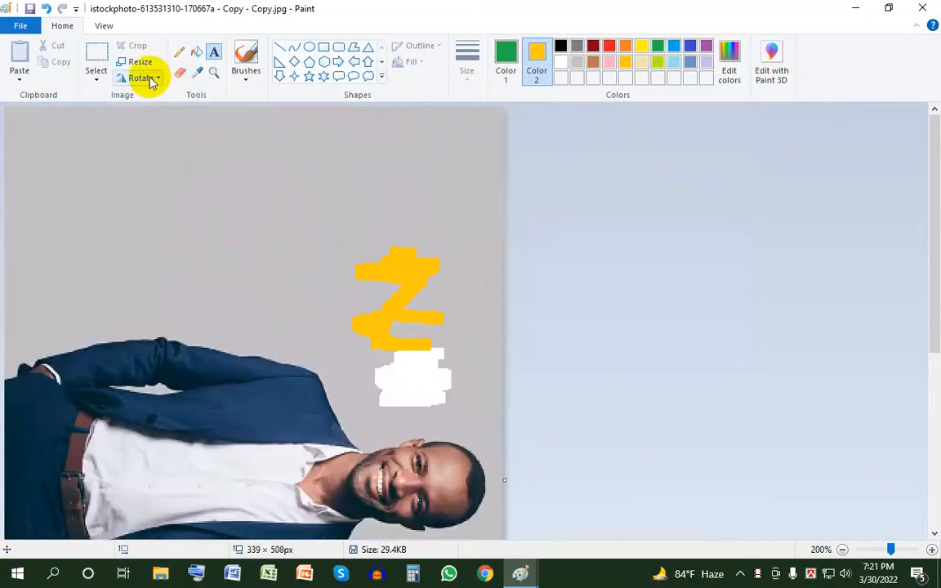
pyautogui.click(842, 549)
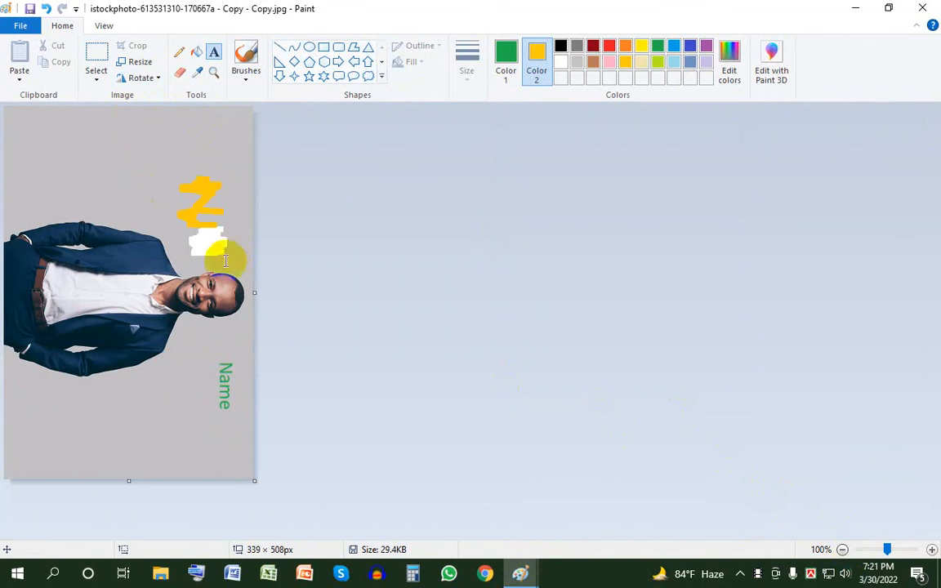
pyautogui.click(142, 79)
pyautogui.click(155, 95)
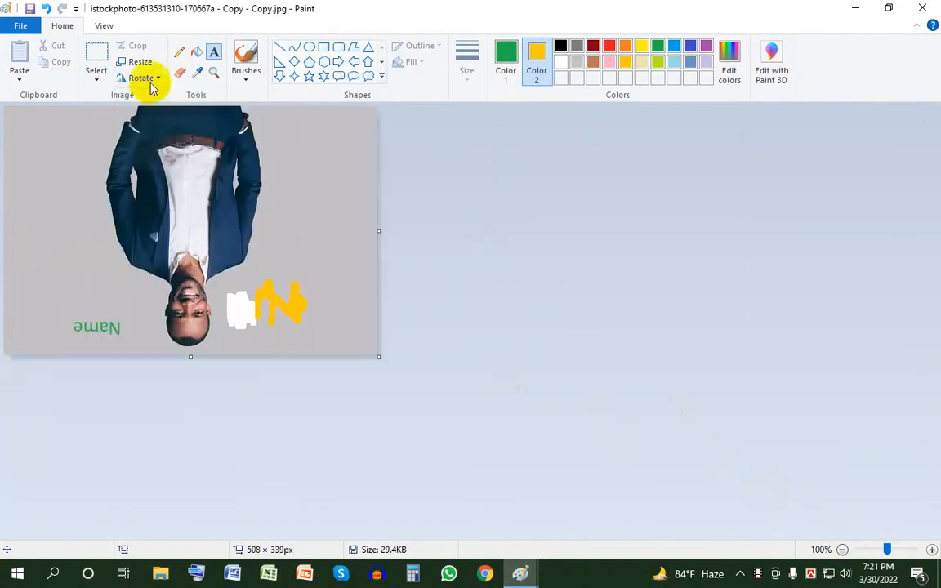
pyautogui.click(149, 81)
pyautogui.click(155, 96)
pyautogui.click(147, 80)
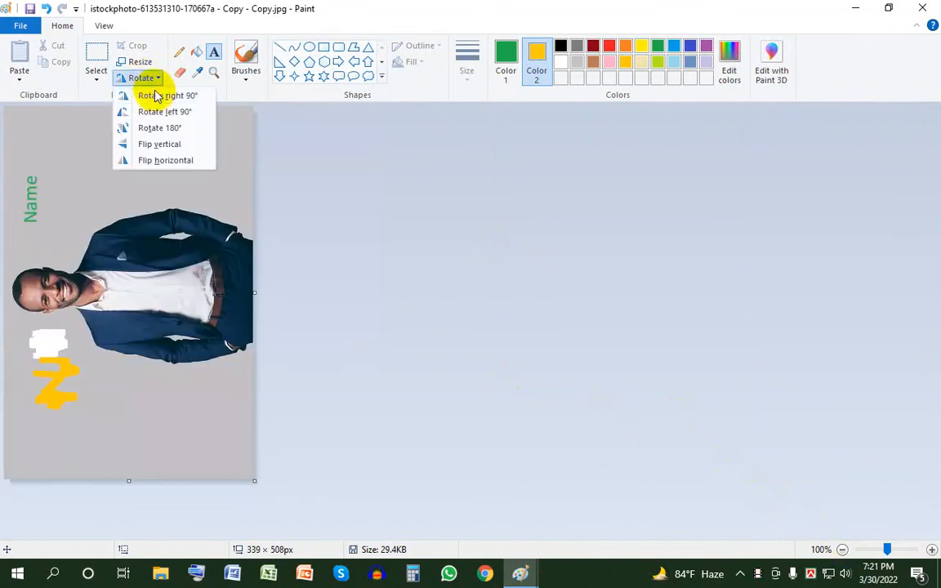
pyautogui.click(155, 95)
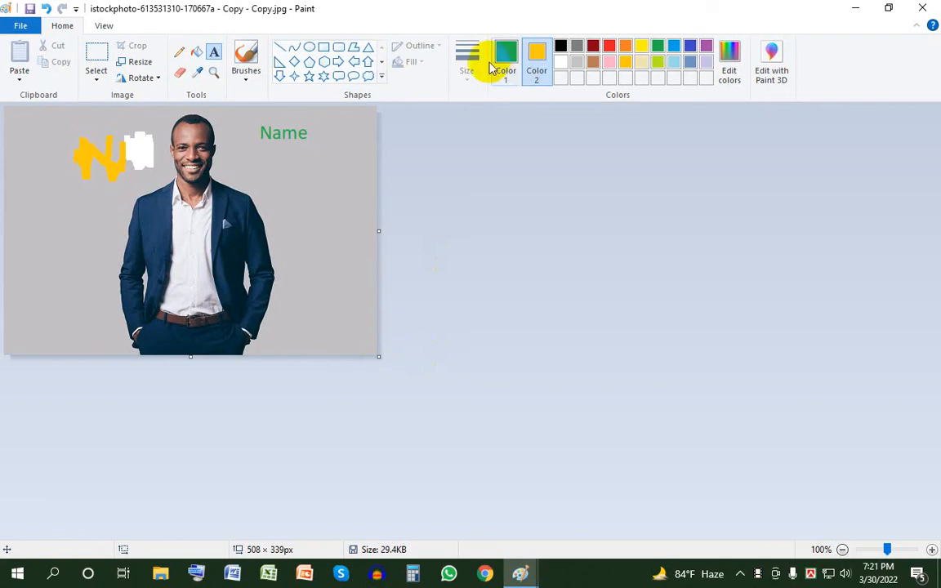
# - Set Color 2 to black and try starting a new text box near the "Name" text
pyautogui.click(346, 140)
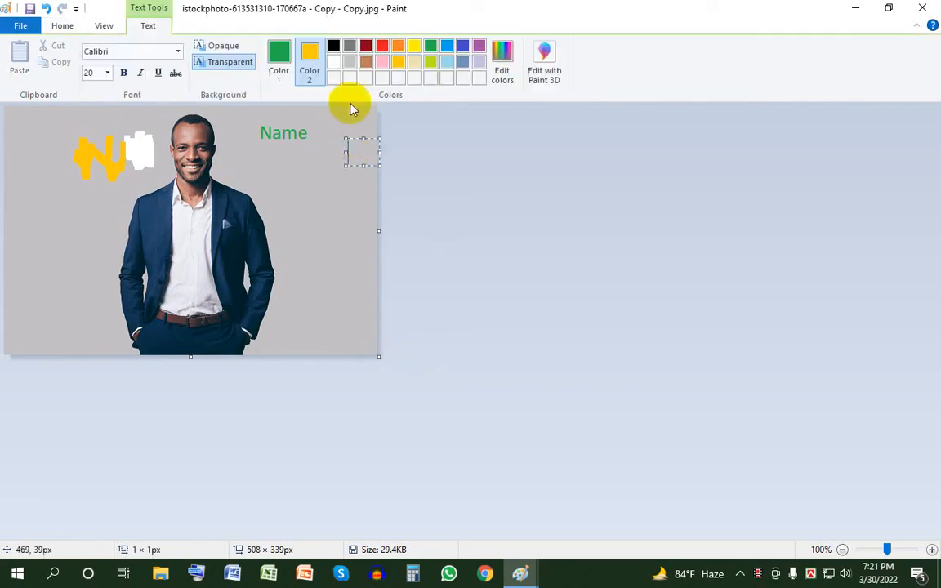
pyautogui.click(261, 147)
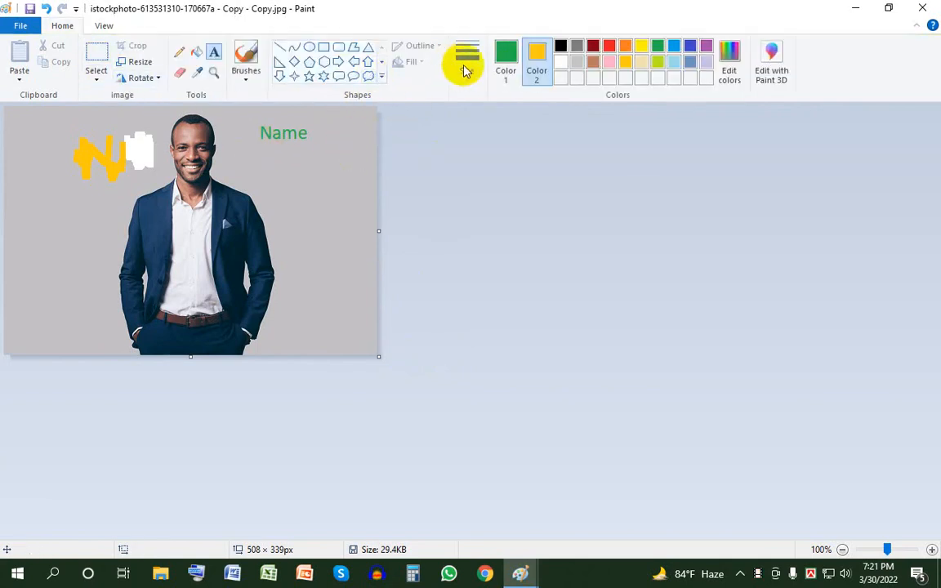
pyautogui.click(562, 48)
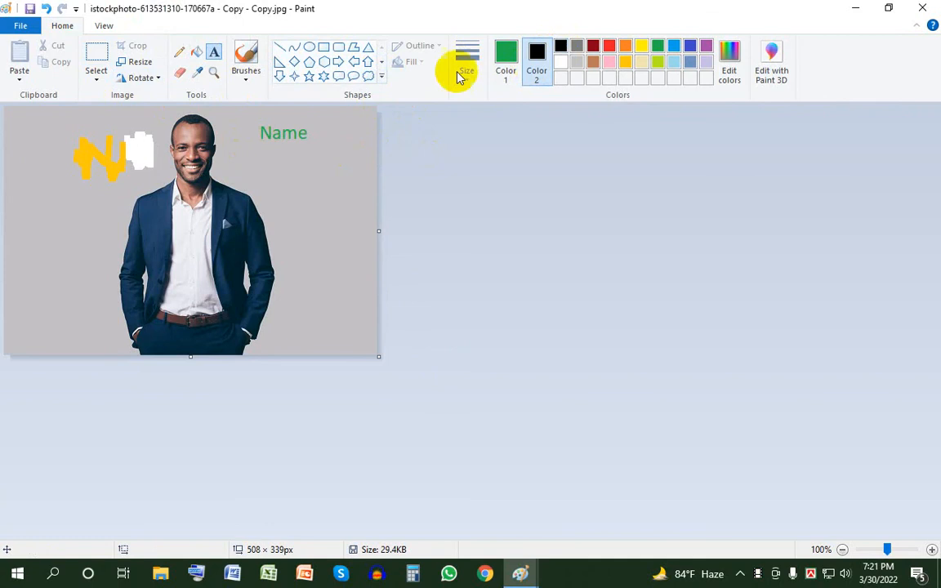
pyautogui.click(333, 150)
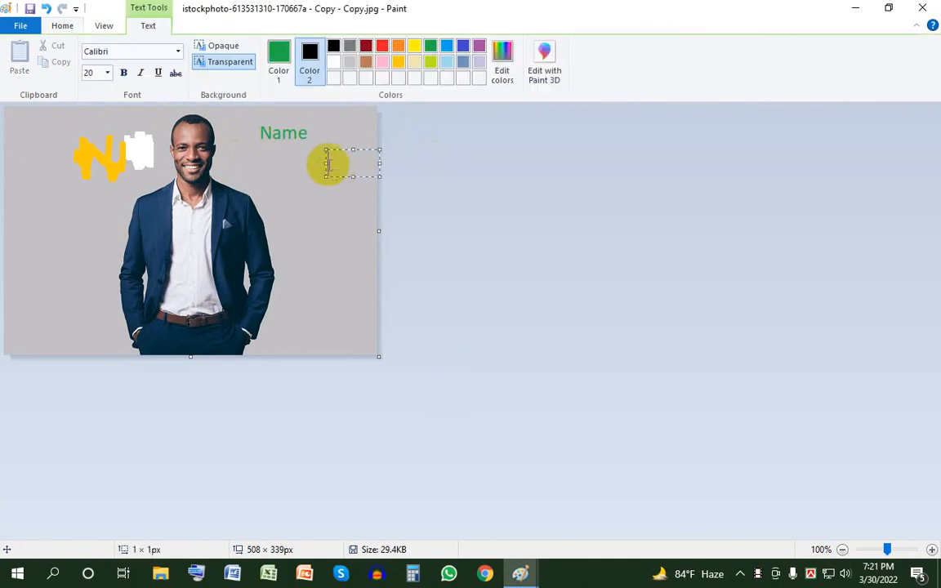
pyautogui.click(302, 209)
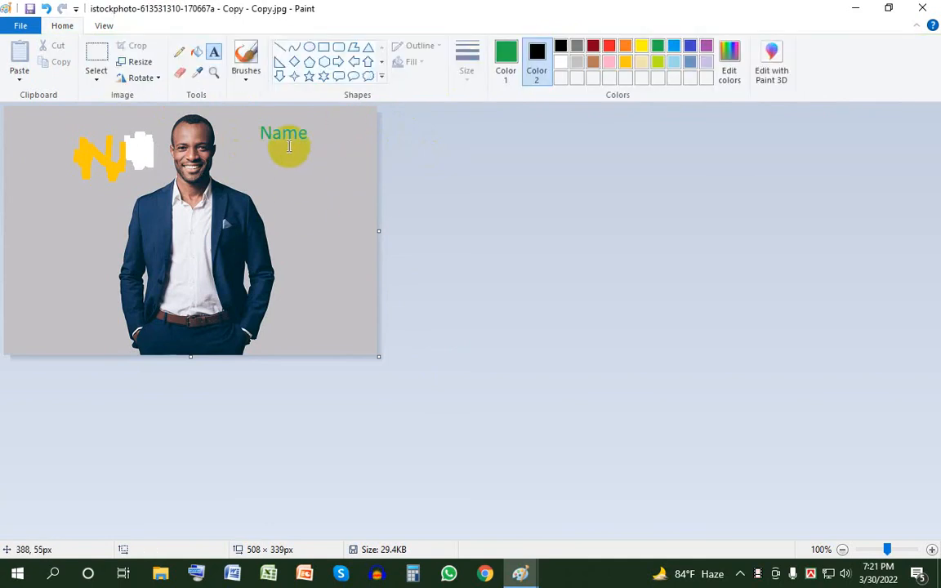